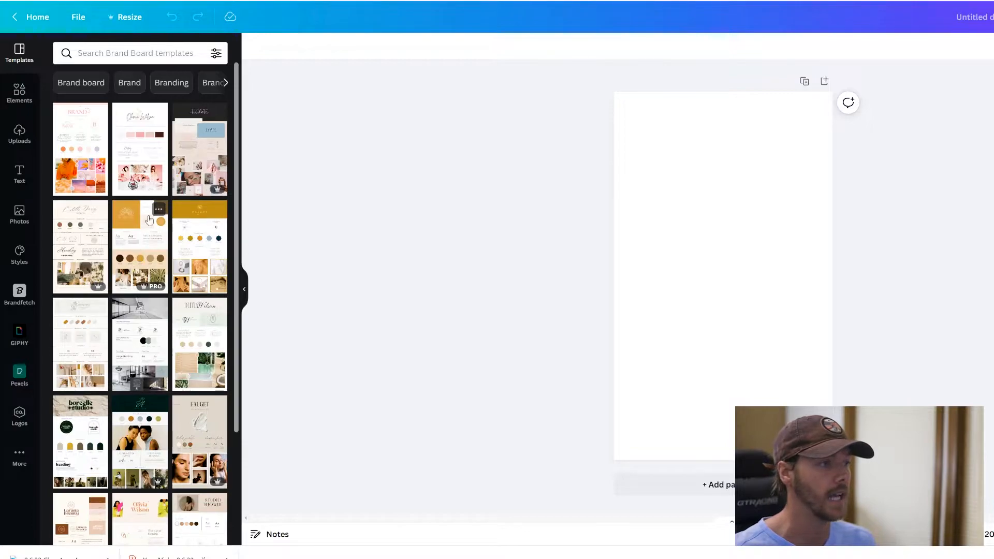
# - Scroll the template results and apply the gold Sunburst brand board to the page
pyautogui.scroll(-3, 176, 244)
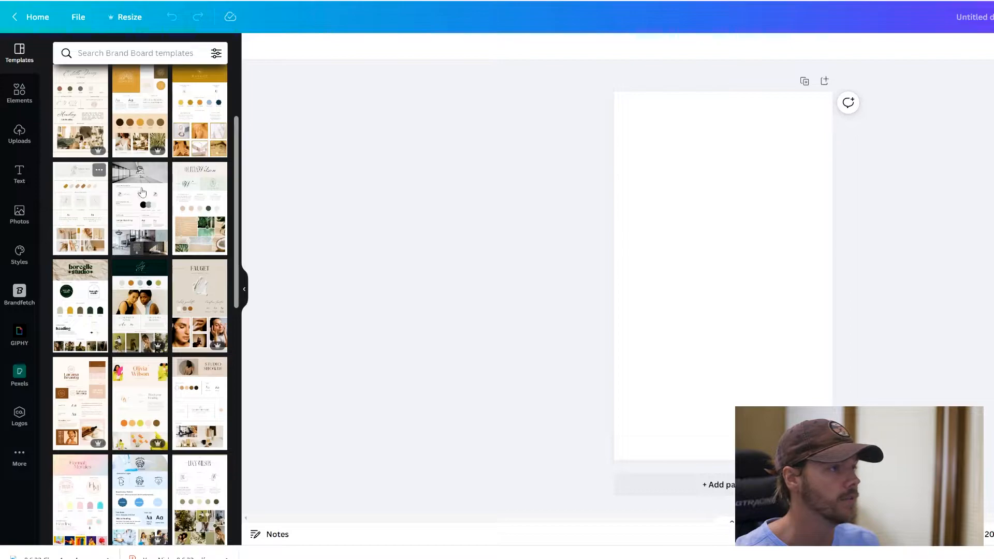
pyautogui.click(135, 123)
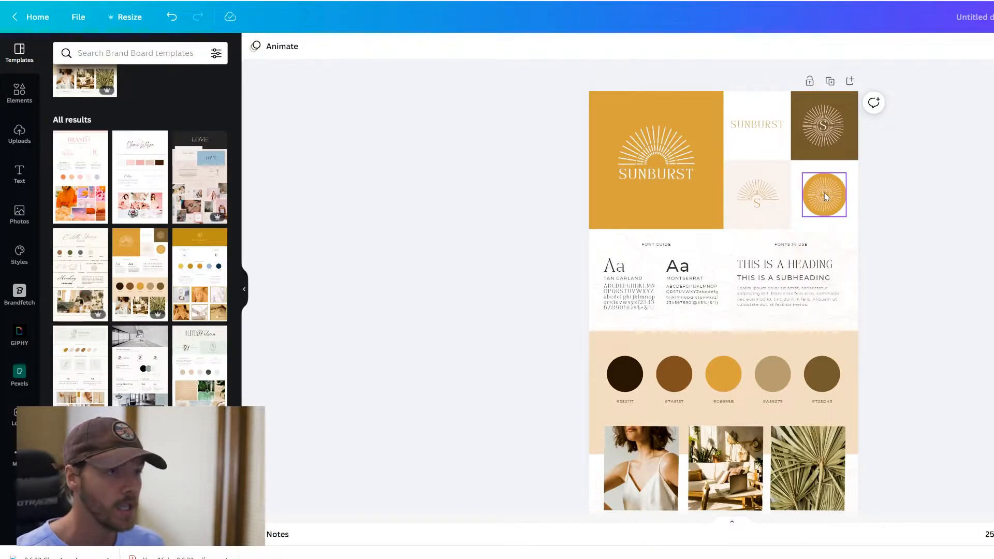
pyautogui.scroll(-2, 645, 202)
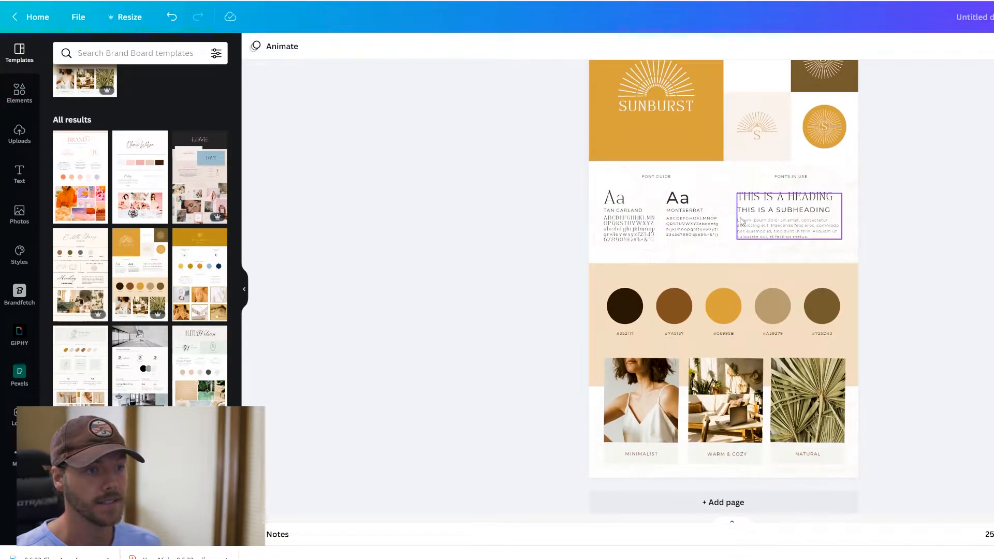
pyautogui.click(786, 228)
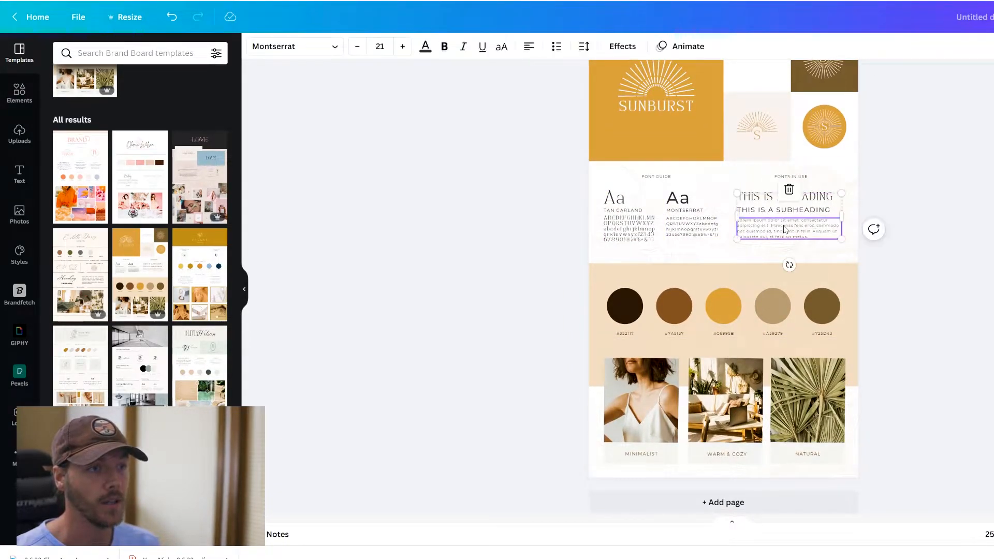
pyautogui.click(684, 199)
pyautogui.click(624, 212)
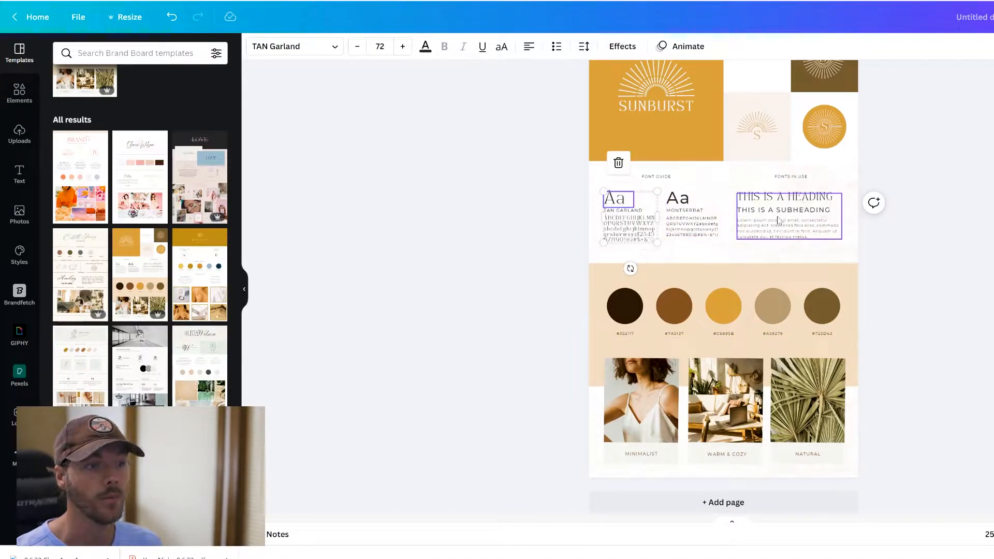
pyautogui.click(741, 200)
pyautogui.click(703, 203)
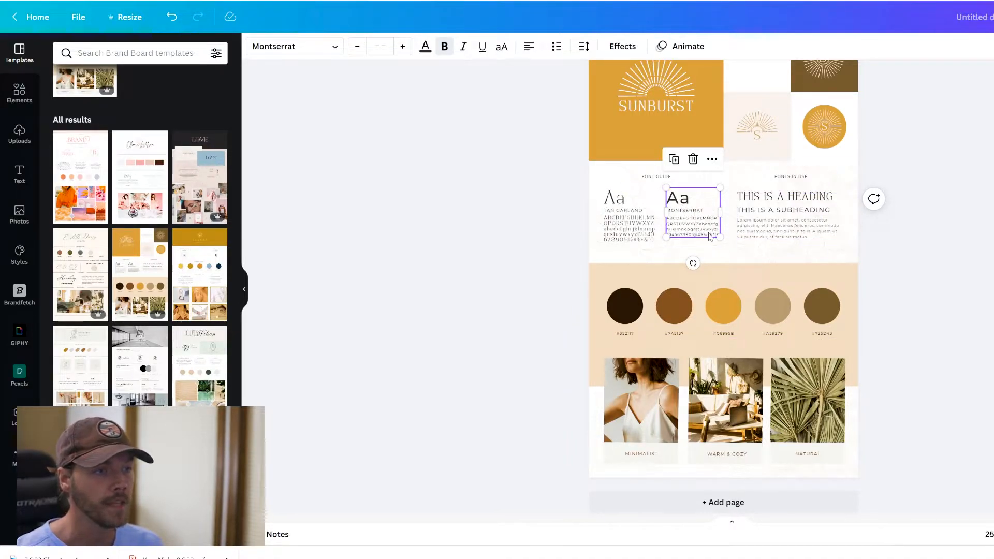
pyautogui.scroll(-1, 673, 290)
pyautogui.click(635, 296)
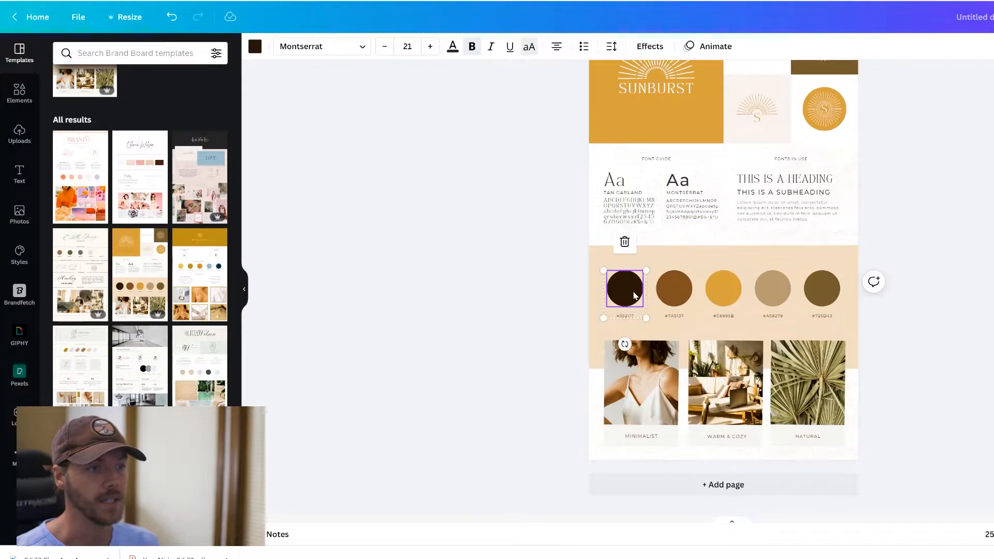
pyautogui.click(680, 297)
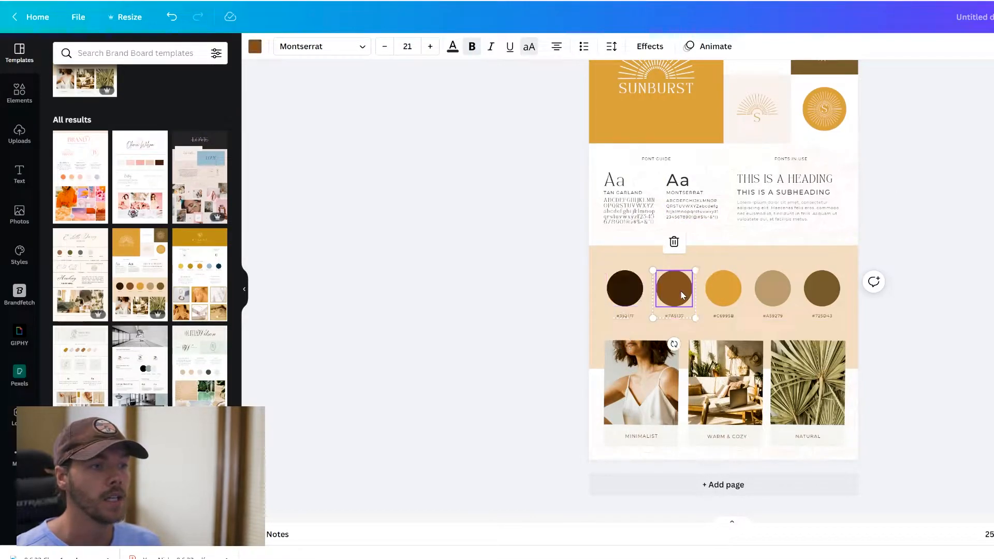
pyautogui.click(624, 316)
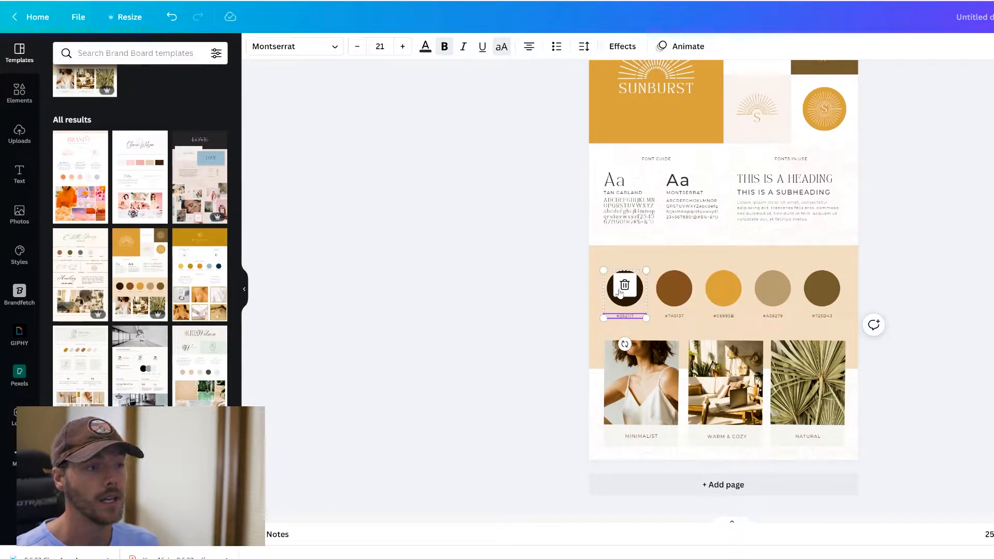
pyautogui.click(627, 302)
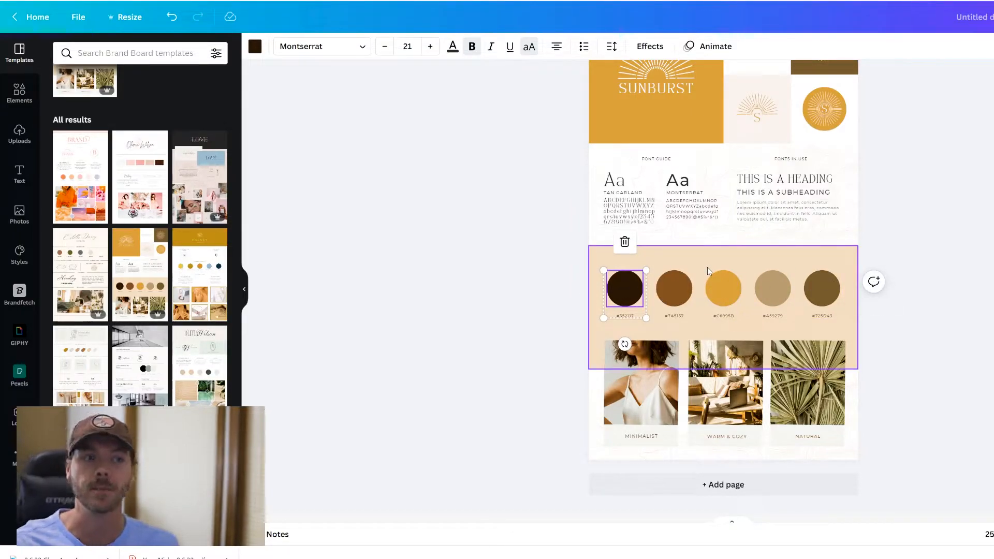
# - Add a second page and apply a 'real estate flyer' template to it
pyautogui.click(746, 485)
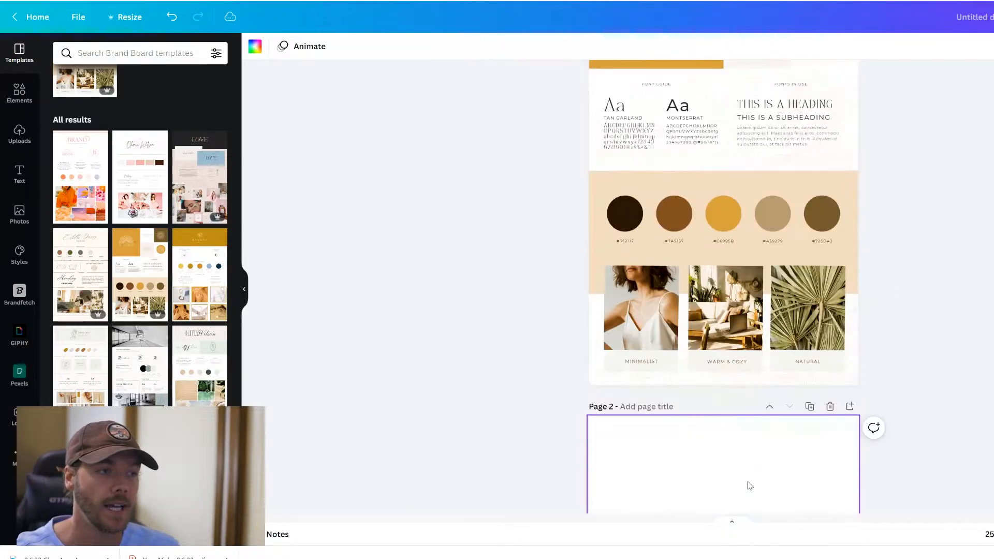
pyautogui.click(134, 53)
pyautogui.write('re')
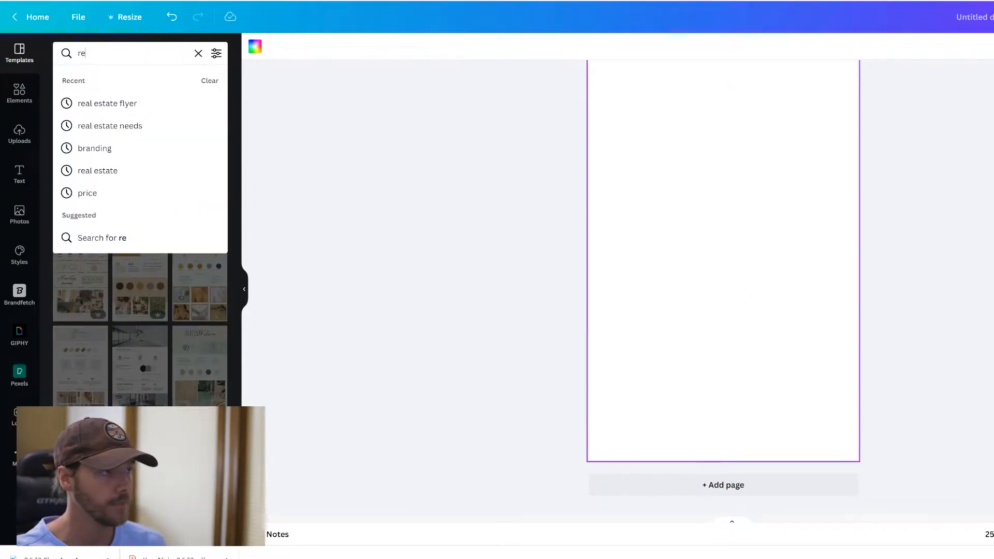
pyautogui.write('al estate flyer')
pyautogui.press('Return')
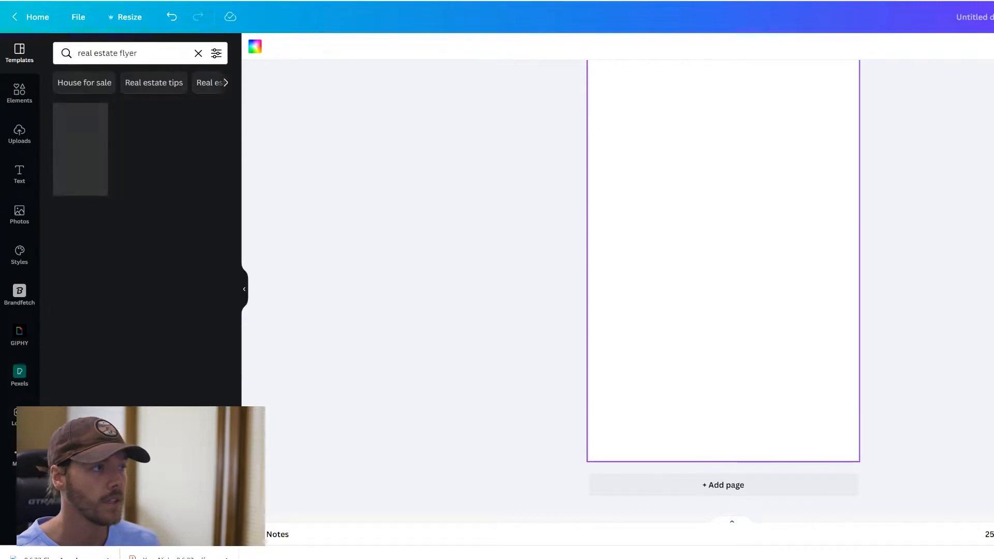
pyautogui.click(70, 150)
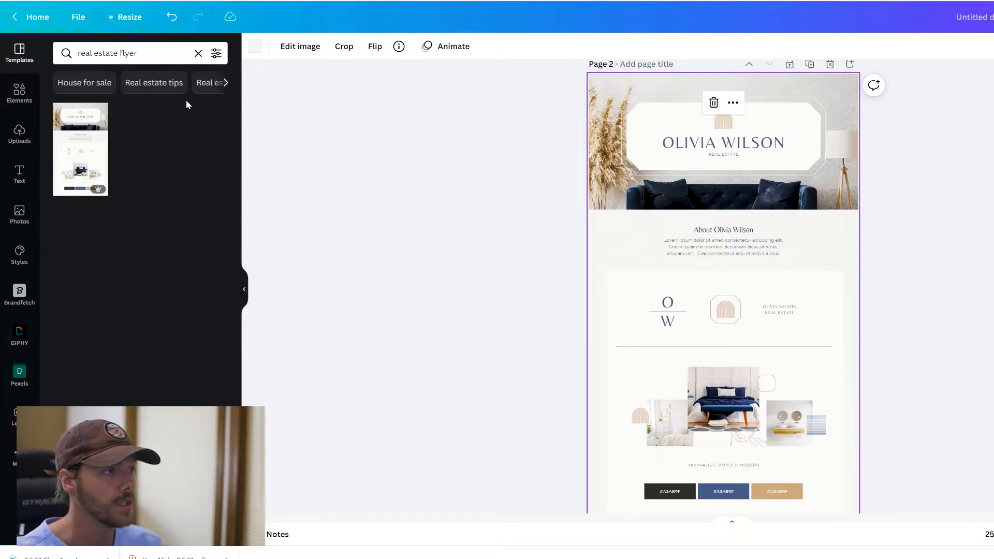
# - Open the text styles and view the brand kit list, closing it without changes
pyautogui.click(25, 172)
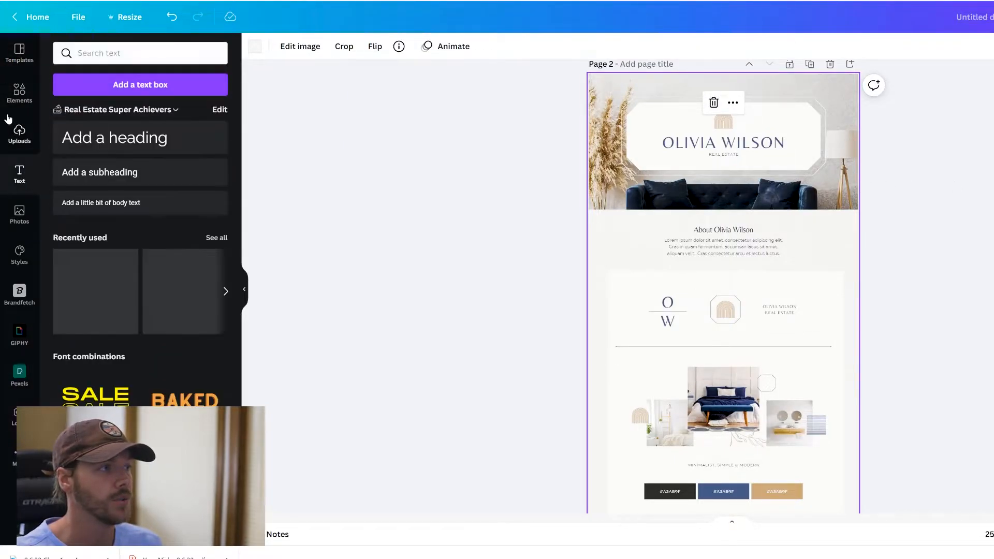
pyautogui.click(121, 109)
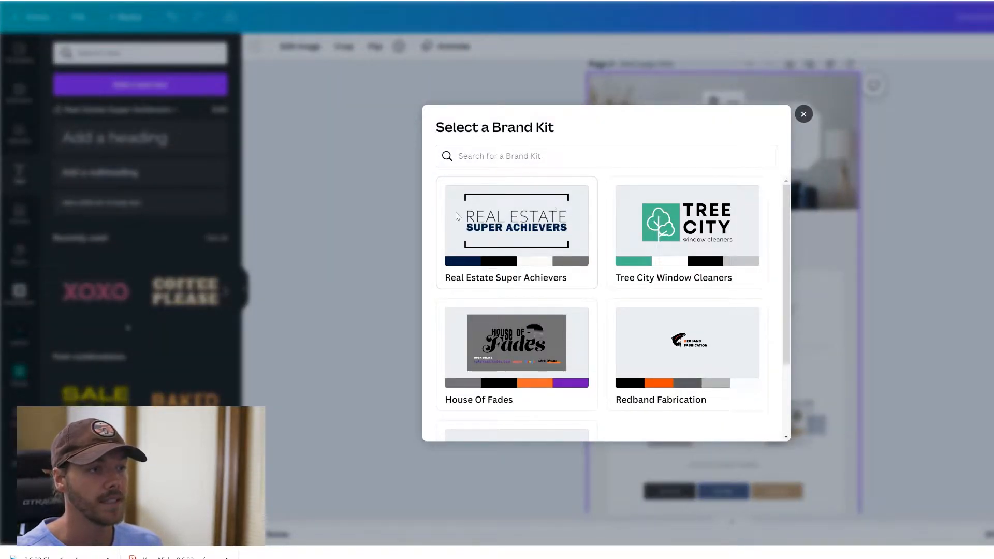
pyautogui.click(803, 114)
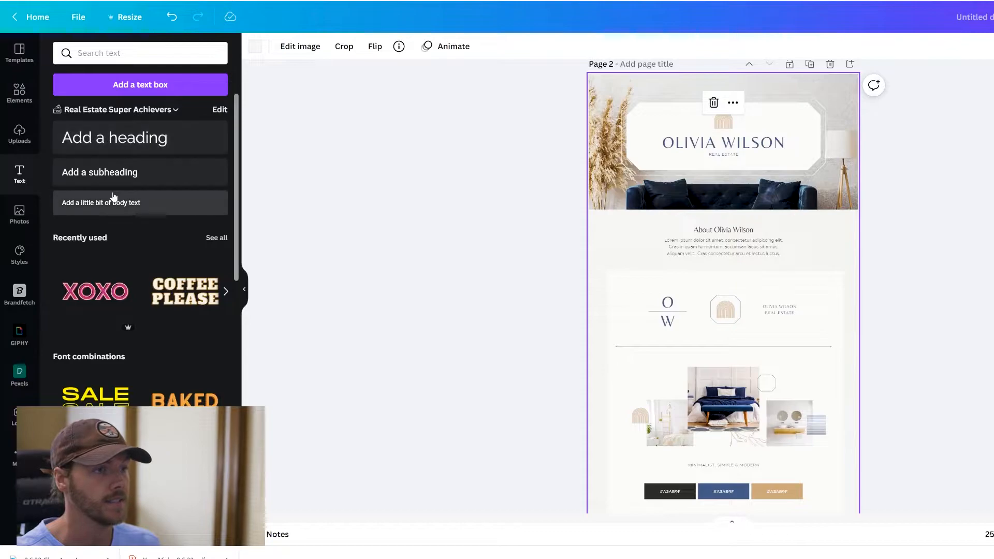
pyautogui.click(28, 95)
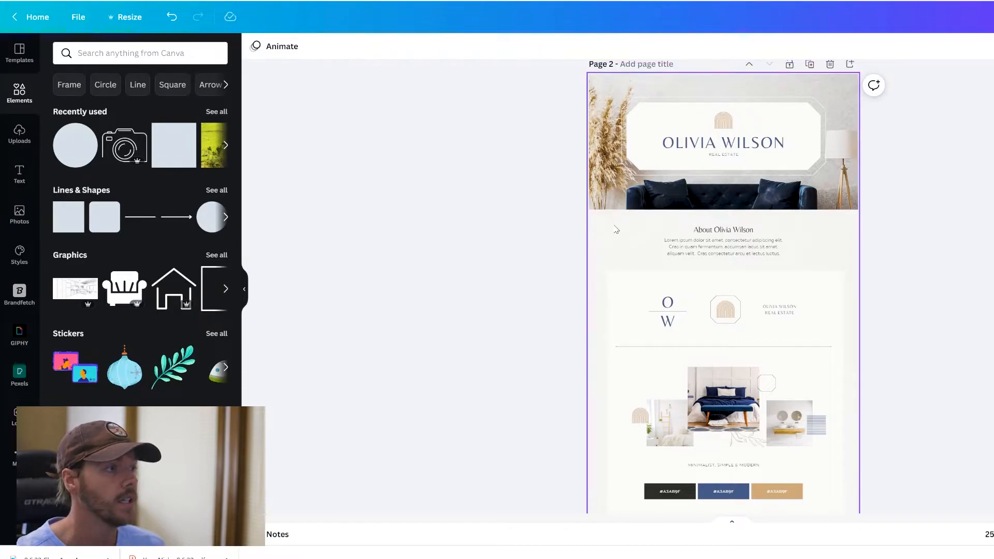
# - Try navy, then black, then white as page 2's background colour
pyautogui.click(632, 293)
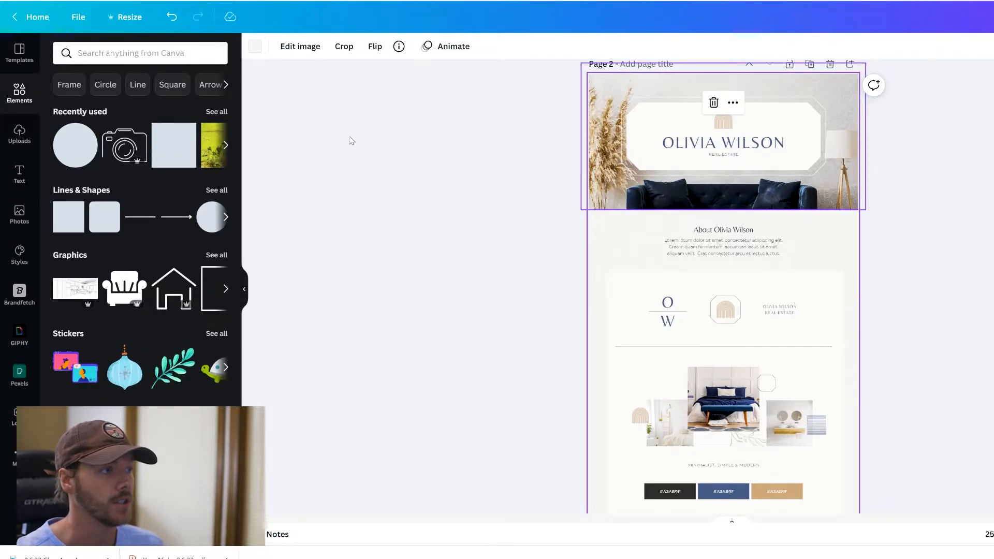
pyautogui.click(255, 47)
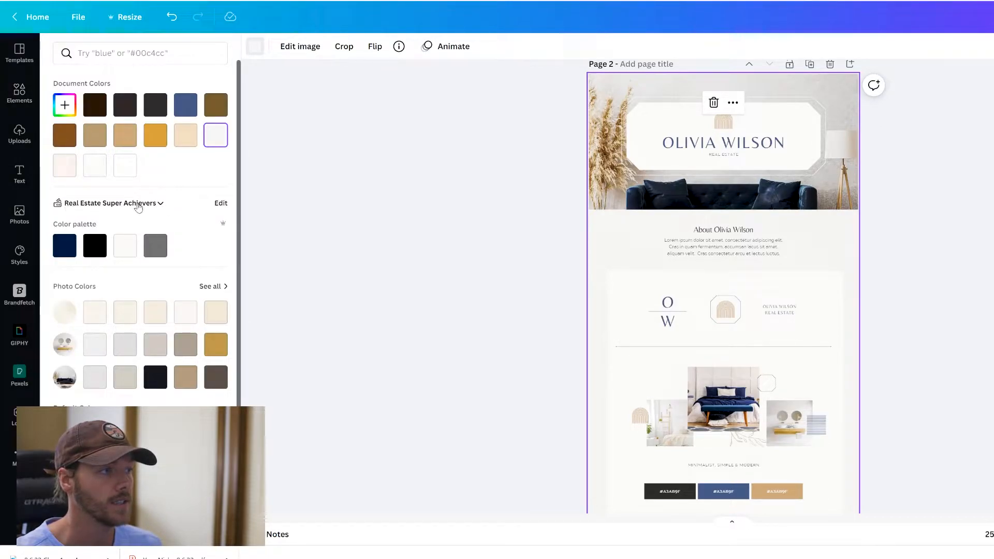
pyautogui.click(64, 247)
pyautogui.click(89, 248)
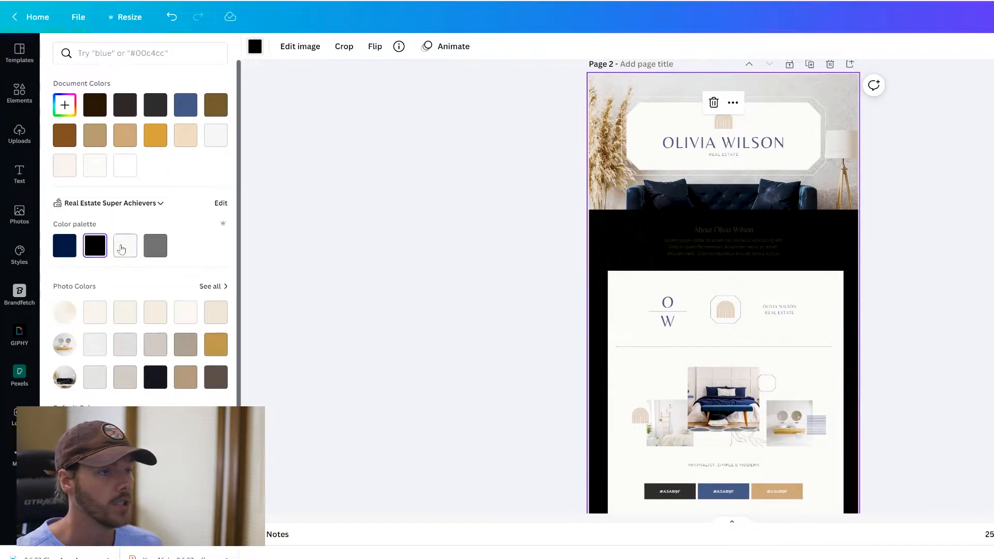
pyautogui.click(121, 249)
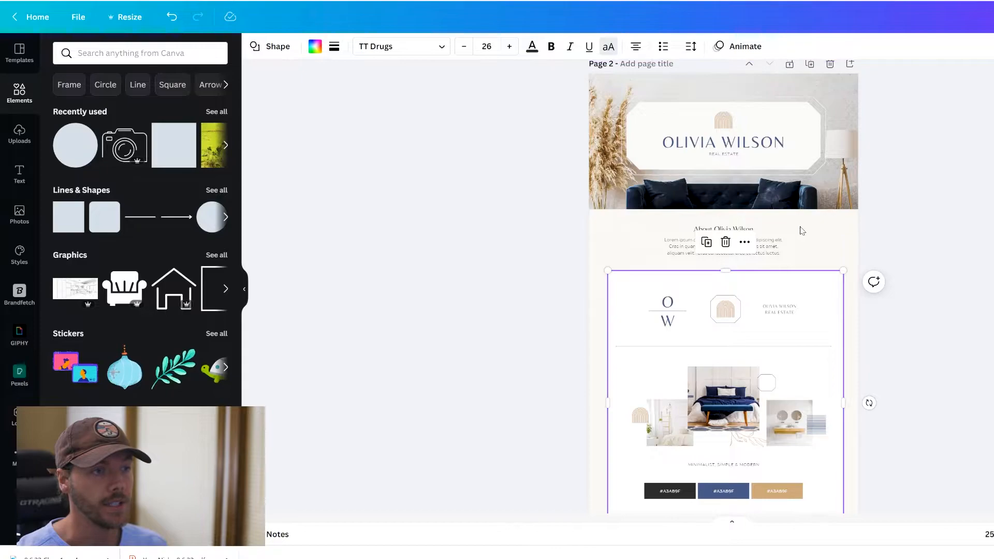
# - Deselect the large white rectangle and select the bedroom photo in the collage
pyautogui.scroll(-2, 875, 267)
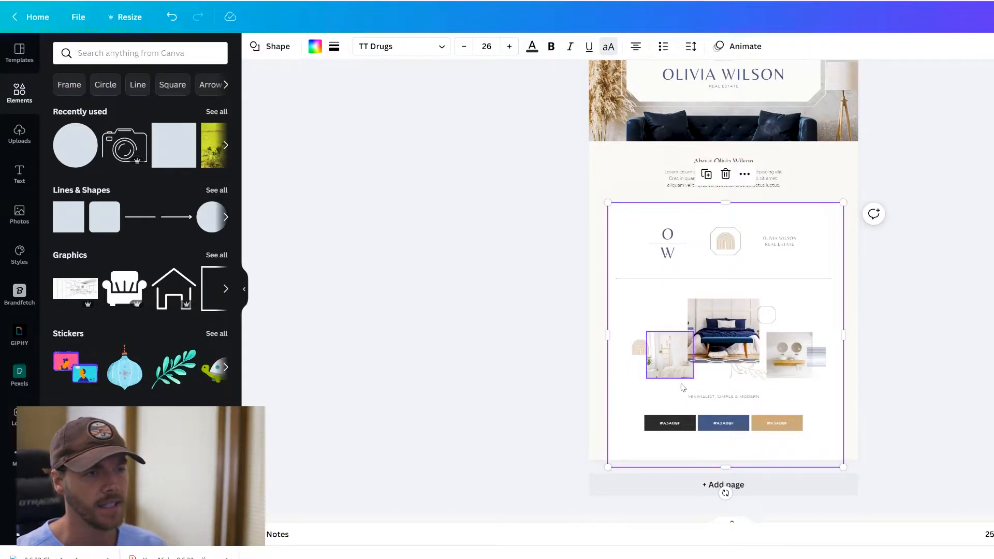
pyautogui.click(902, 250)
pyautogui.click(735, 335)
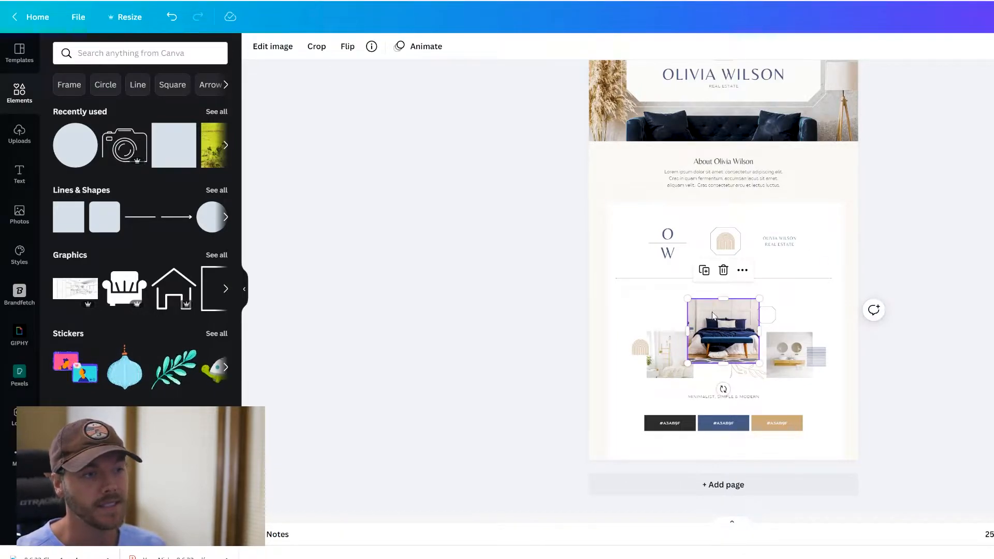
# - Browse the Photos, Templates, Elements and Uploads panels, ending on the brand kit Text panel
pyautogui.click(21, 210)
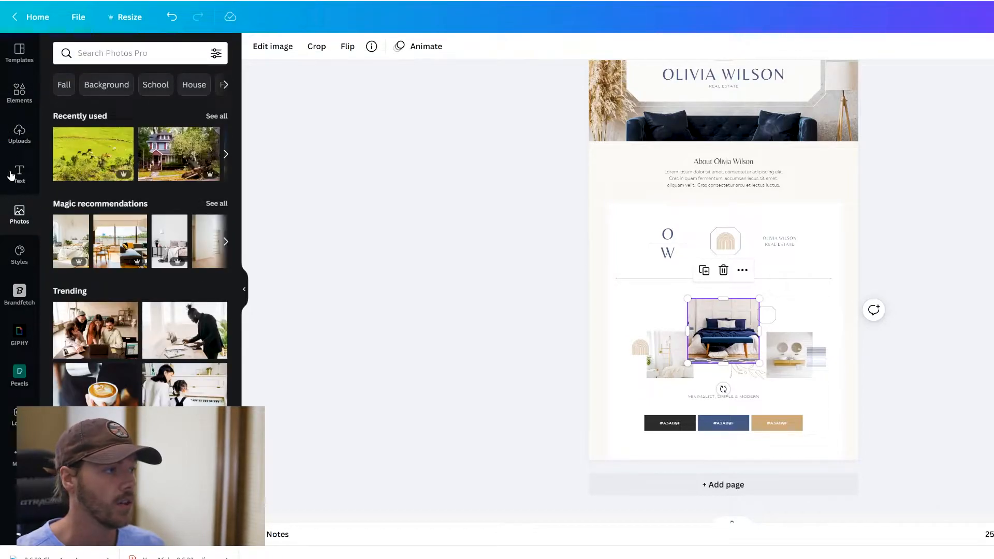
pyautogui.click(20, 52)
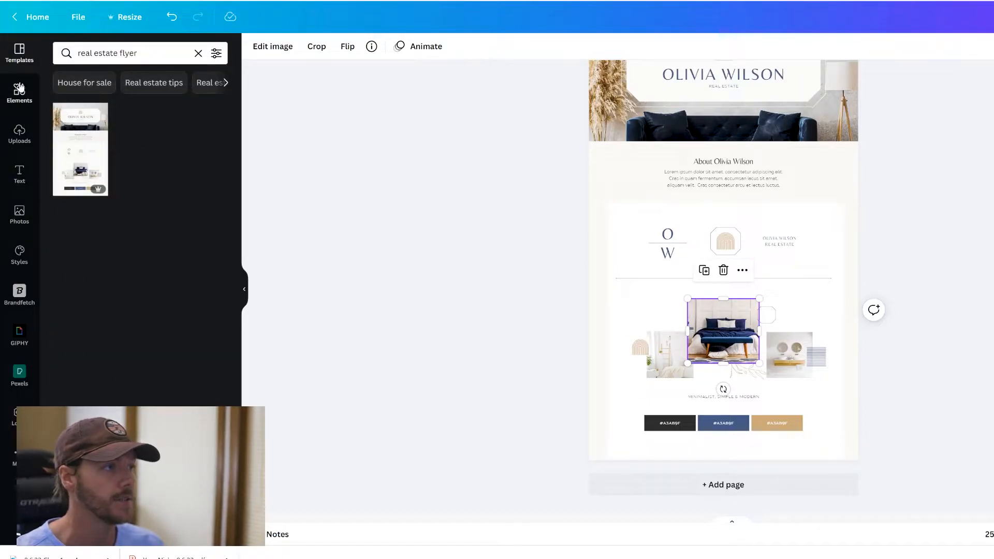
pyautogui.click(20, 88)
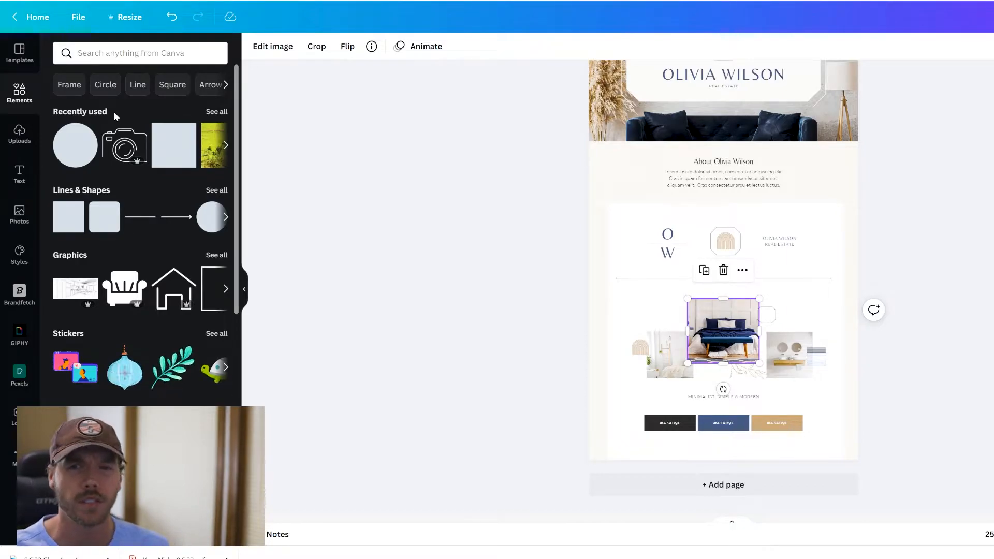
pyautogui.click(20, 133)
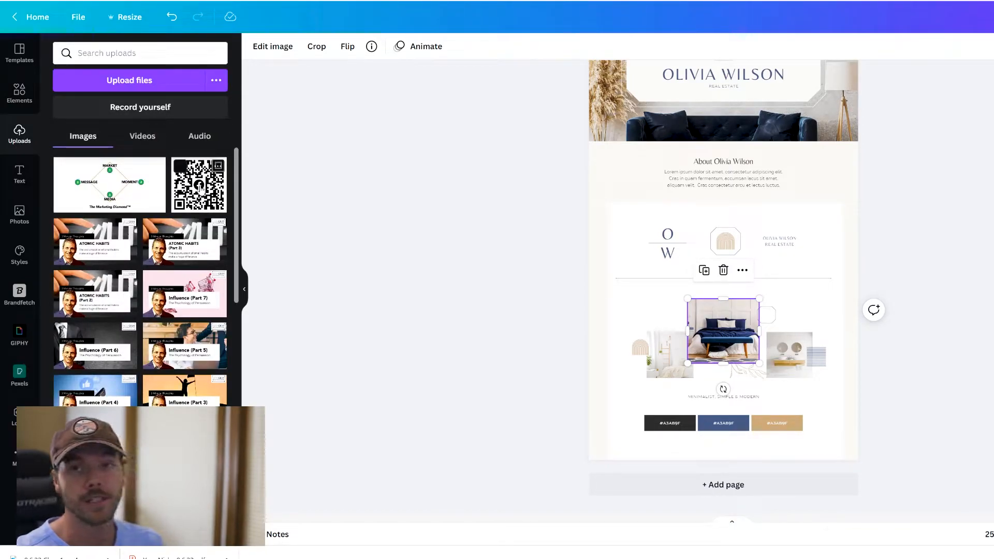
pyautogui.click(18, 176)
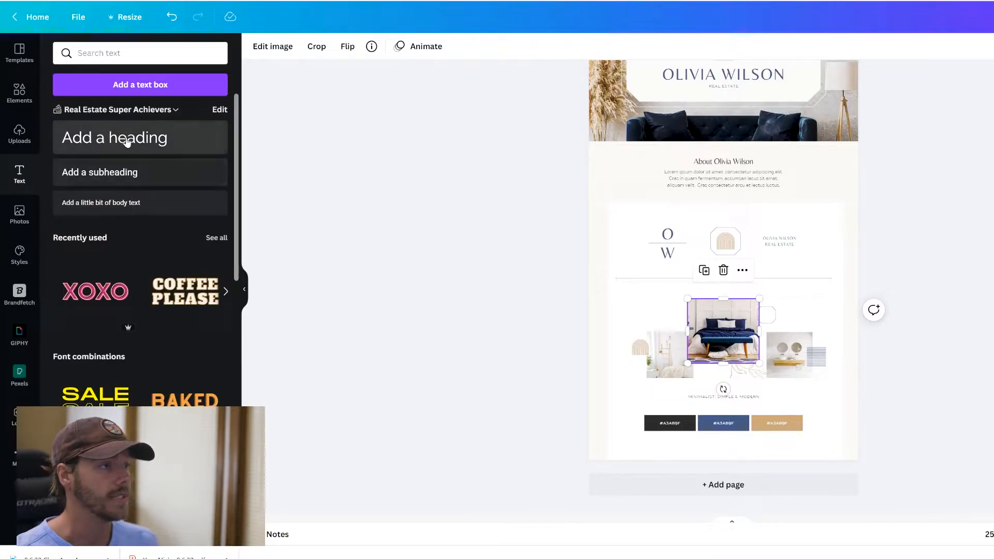
# - Review the brand kit's logos and colours, then add an 'Add a heading' text box
pyautogui.click(220, 110)
pyautogui.click(394, 150)
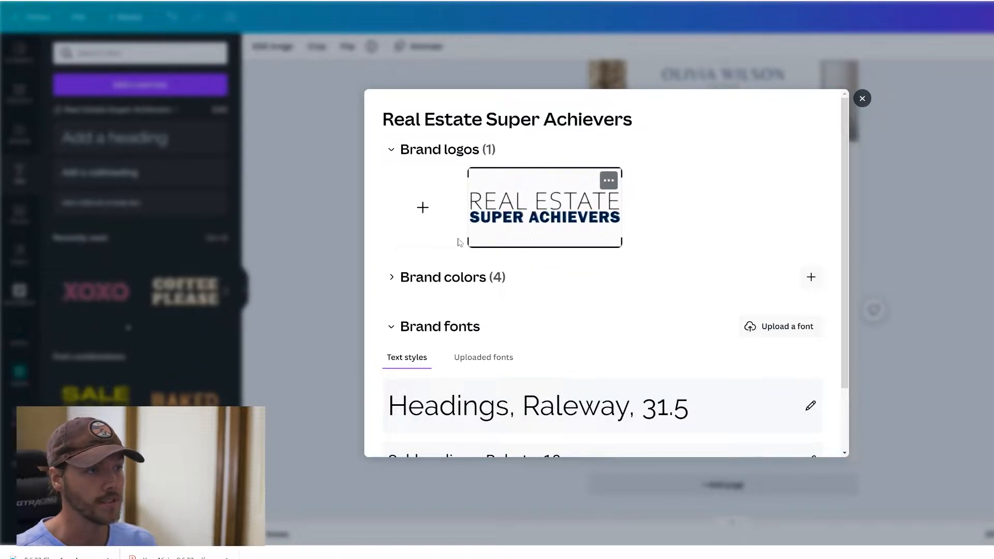
pyautogui.click(391, 277)
pyautogui.scroll(-3, 392, 274)
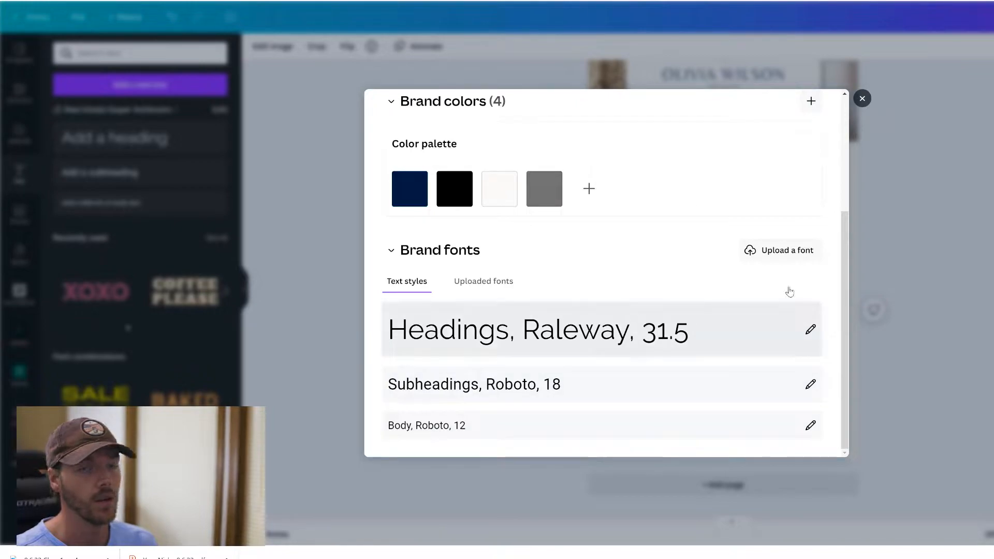
pyautogui.click(862, 99)
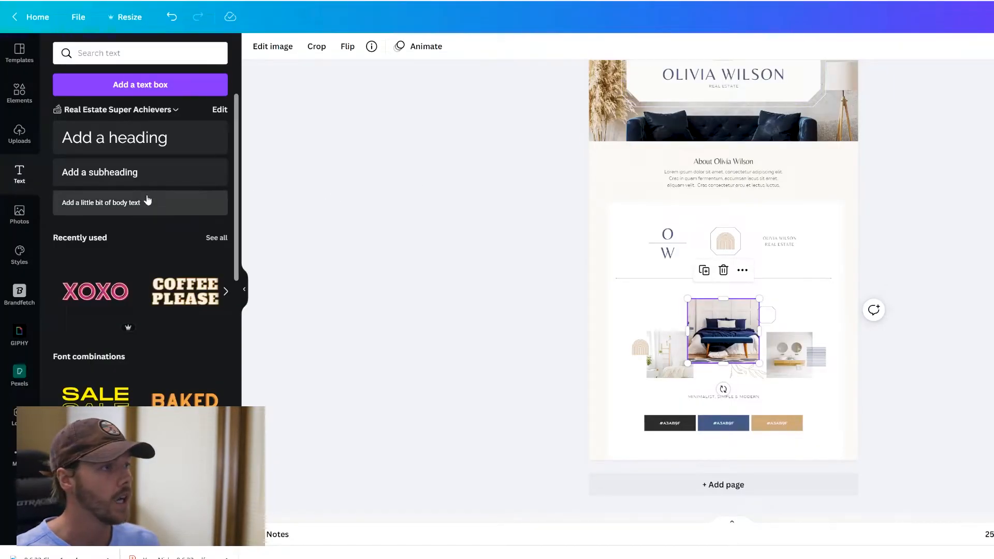
pyautogui.click(123, 150)
# - Enlarge the new Raleway heading to size 143 and move it up toward the banner
pyautogui.doubleClick(732, 367)
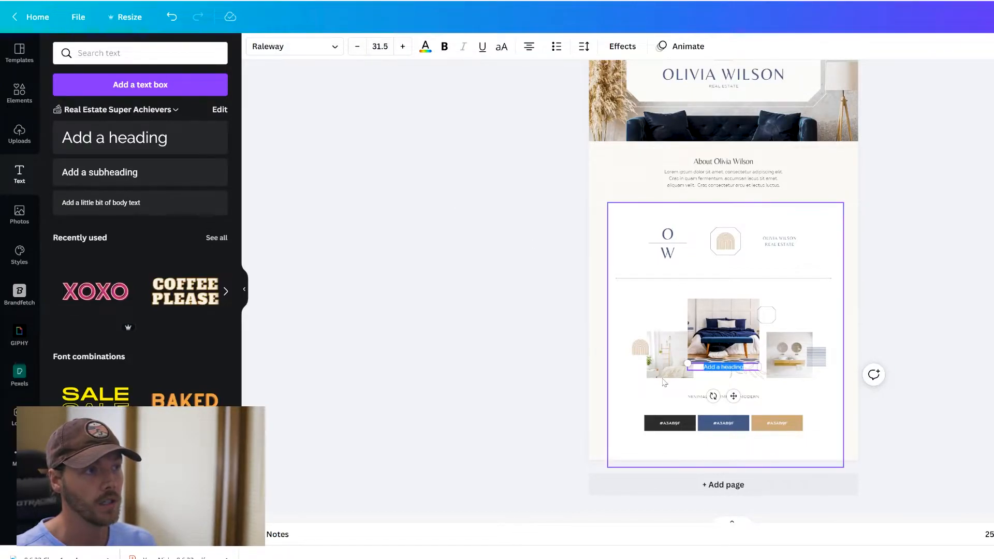
pyautogui.write('sdfasdf')
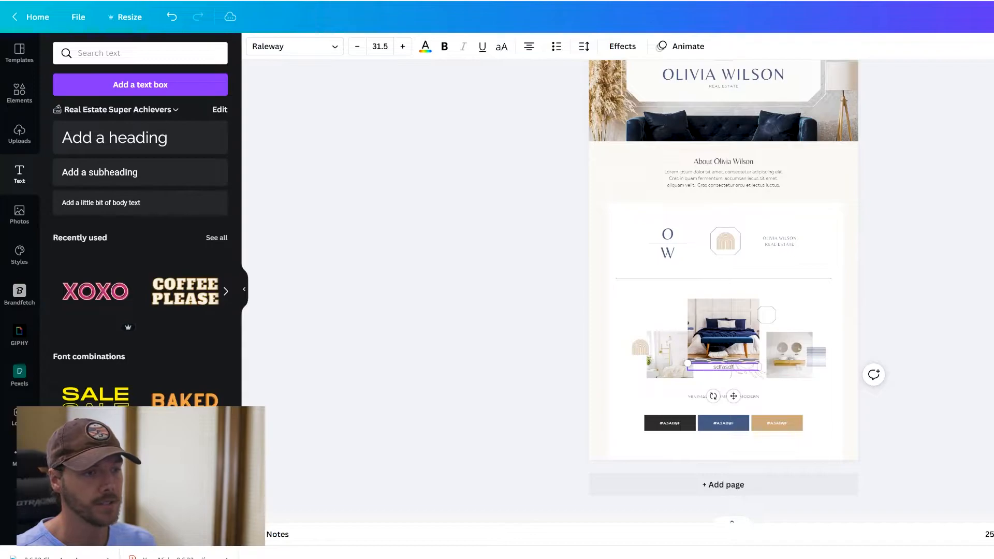
pyautogui.moveTo(687, 363); pyautogui.dragTo(430, 210)
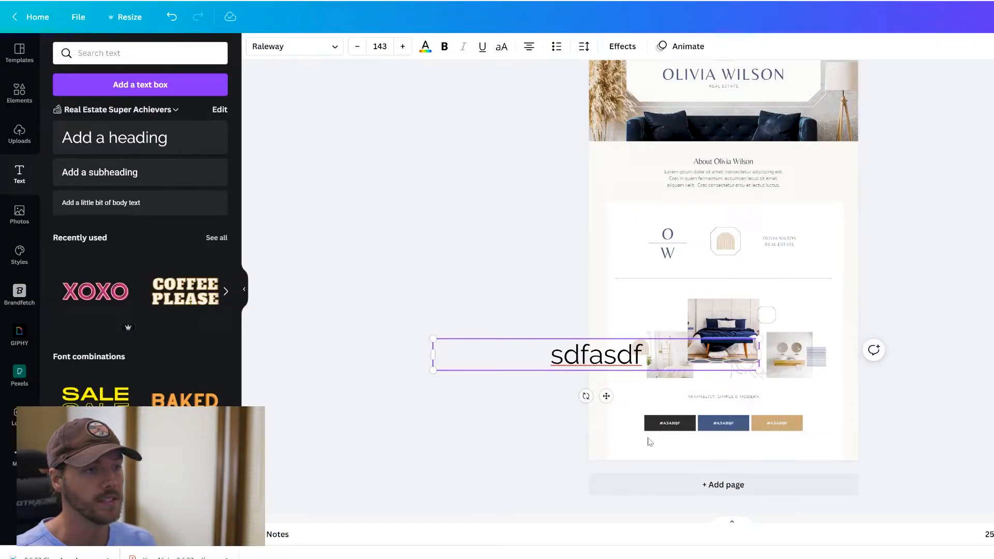
pyautogui.click(501, 406)
pyautogui.moveTo(601, 360); pyautogui.dragTo(728, 347)
pyautogui.click(691, 383)
pyautogui.press('Delete')
pyautogui.click(723, 375)
pyautogui.doubleClick(724, 375)
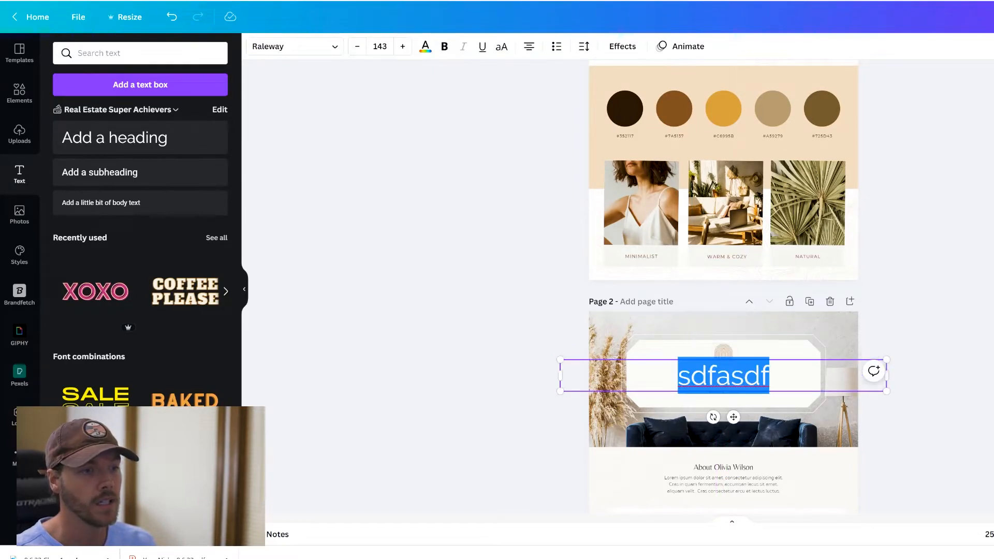
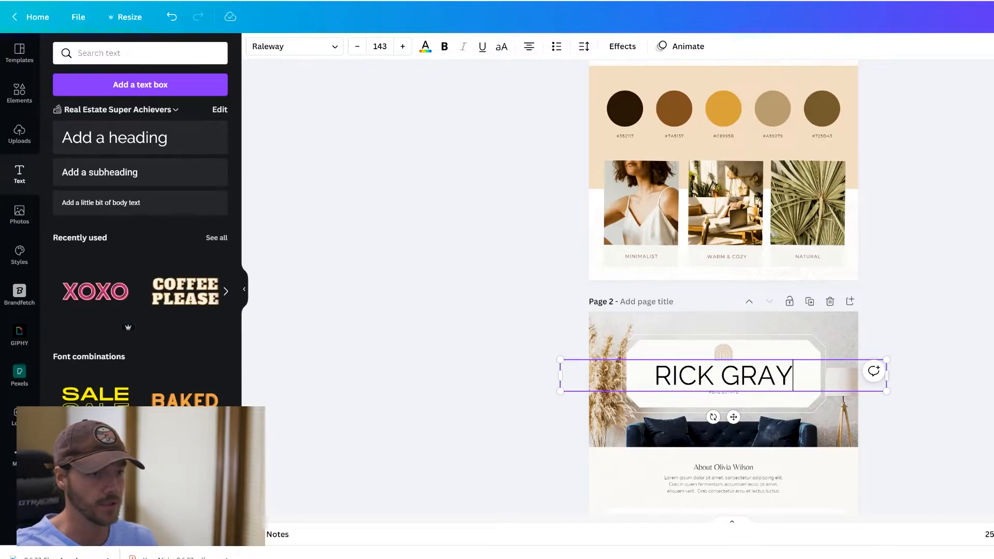
pyautogui.click(921, 326)
pyautogui.scroll(-5, 786, 279)
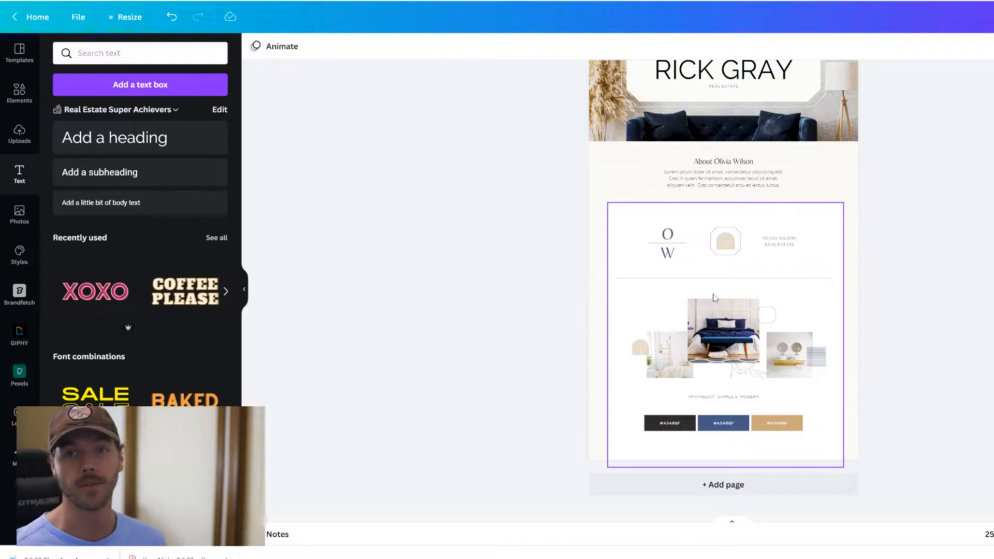
# - Search Elements for 'real estate' and browse the results
pyautogui.click(19, 94)
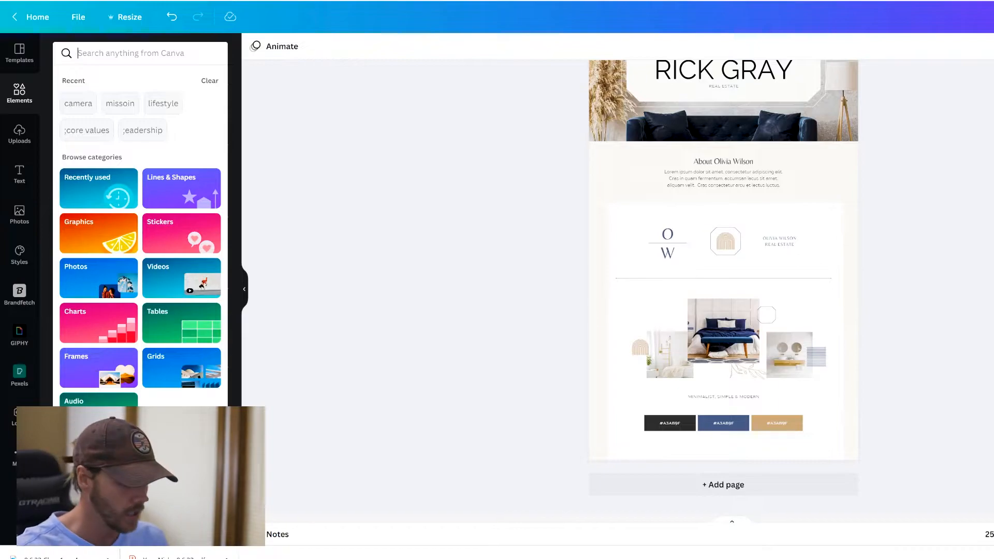
pyautogui.write('real estate')
pyautogui.press('Return')
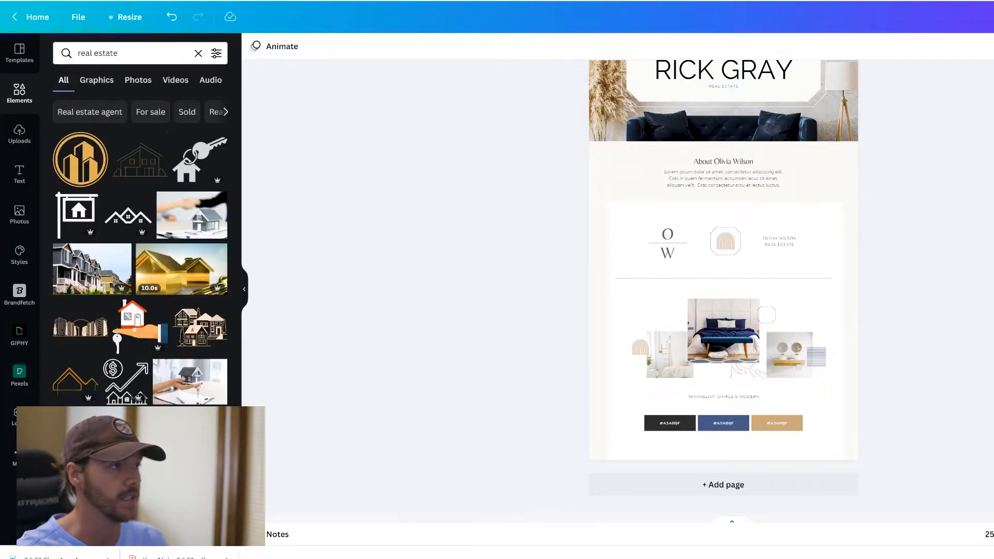
pyautogui.scroll(-3, 190, 234)
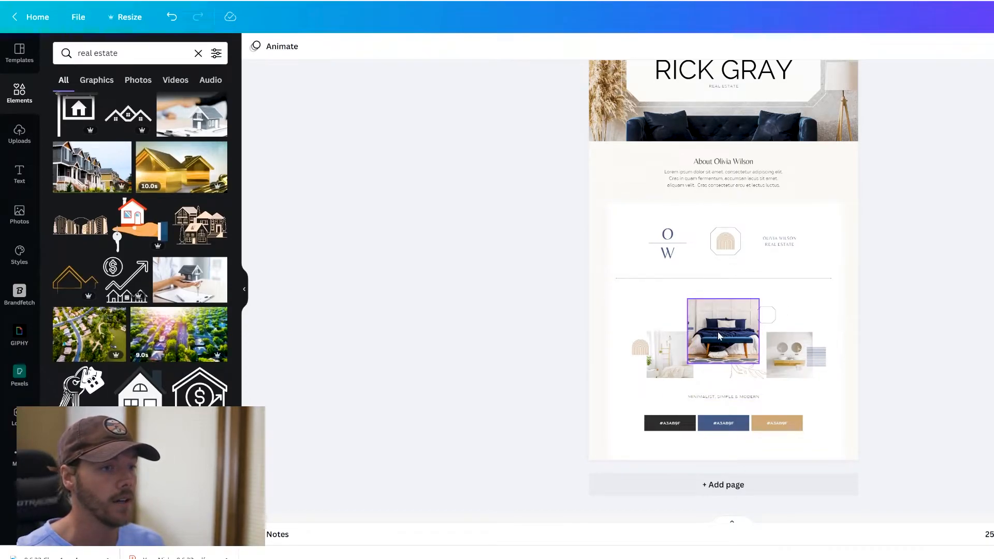
pyautogui.scroll(-4, 156, 282)
pyautogui.scroll(-4, 161, 321)
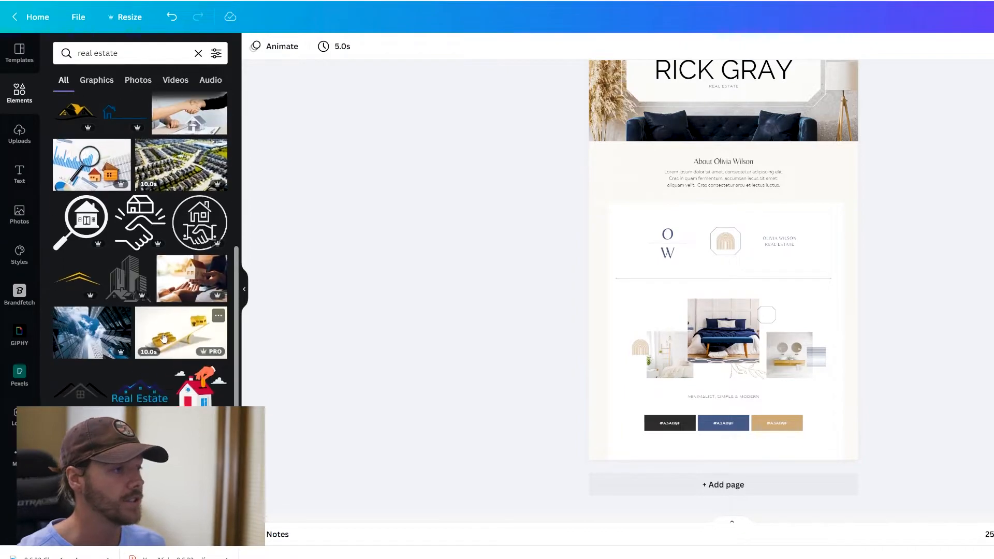
pyautogui.scroll(-4, 163, 337)
pyautogui.moveTo(82, 329); pyautogui.dragTo(97, 312)
pyautogui.scroll(3, 108, 325)
pyautogui.scroll(5, 113, 249)
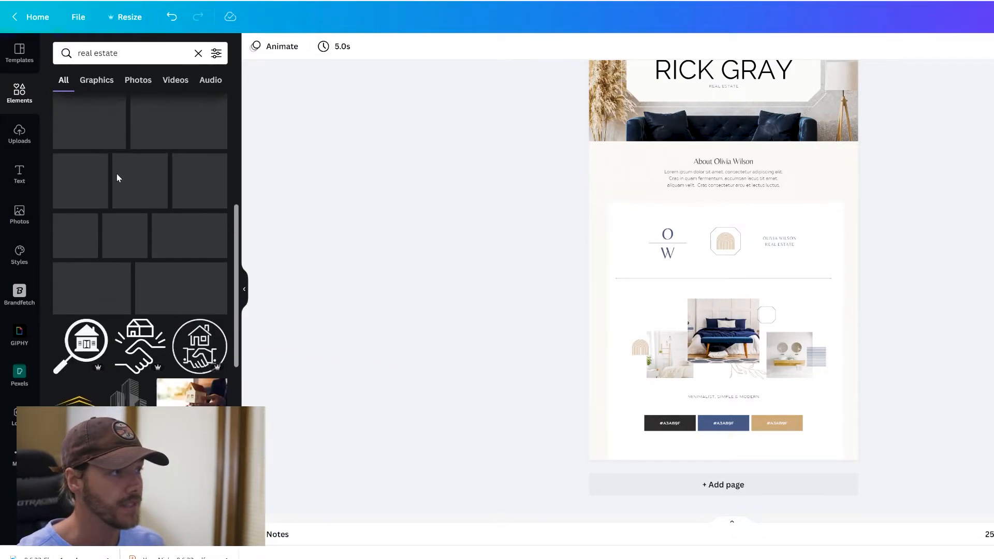
# - Filter to Photos and drop the blue apartment building and interior photos into the collage
pyautogui.click(138, 81)
pyautogui.scroll(-10, 191, 253)
pyautogui.scroll(-10, 191, 260)
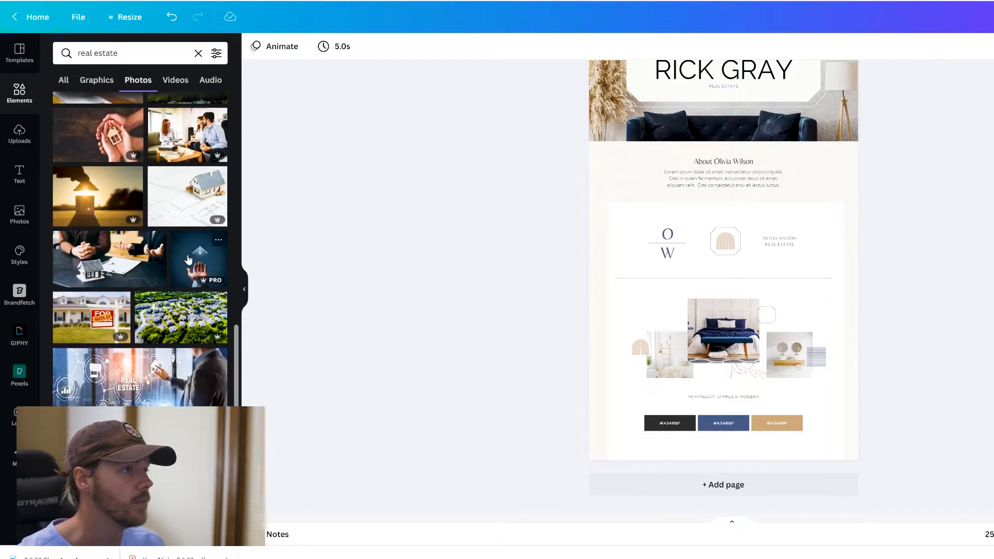
pyautogui.scroll(-2, 158, 283)
pyautogui.scroll(-2, 154, 281)
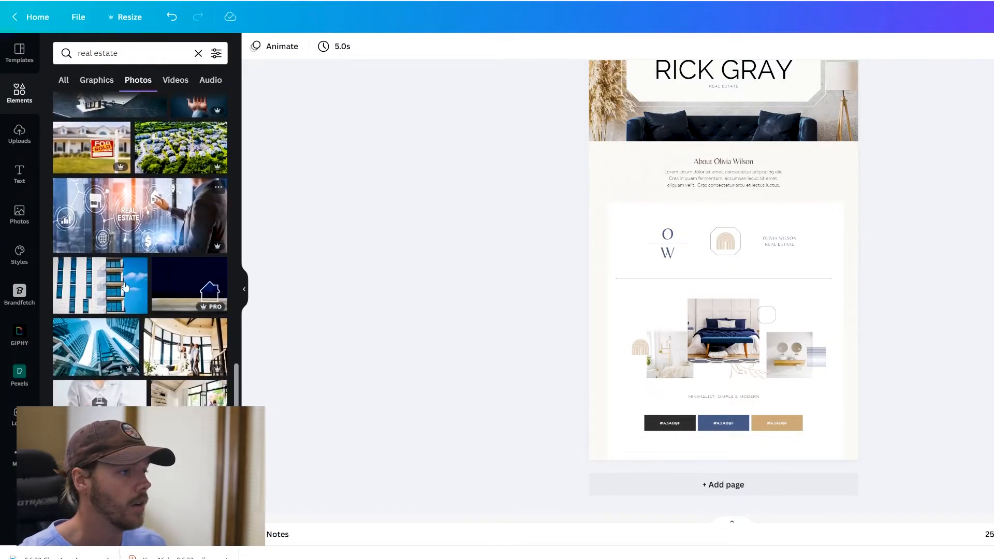
pyautogui.moveTo(122, 283); pyautogui.dragTo(725, 339)
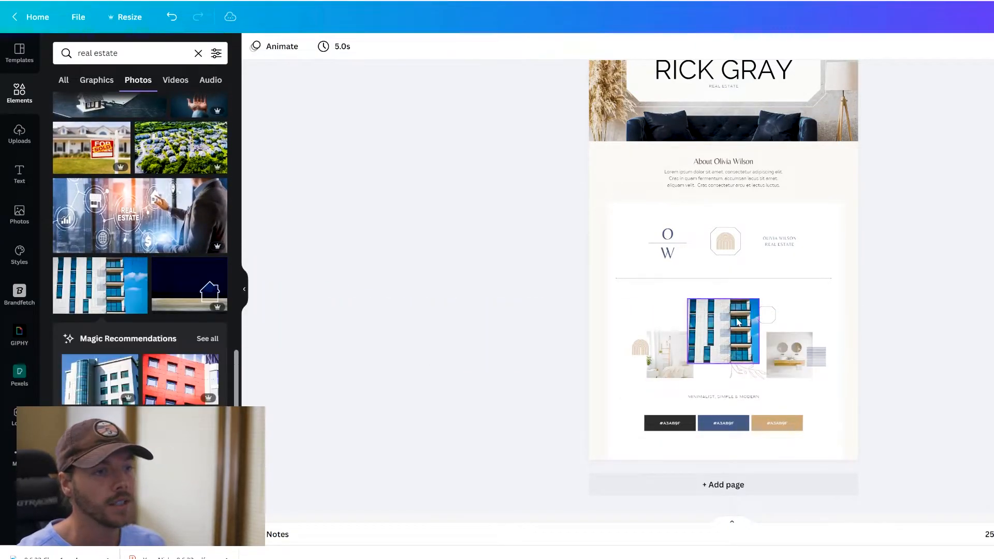
pyautogui.moveTo(182, 461); pyautogui.dragTo(673, 360)
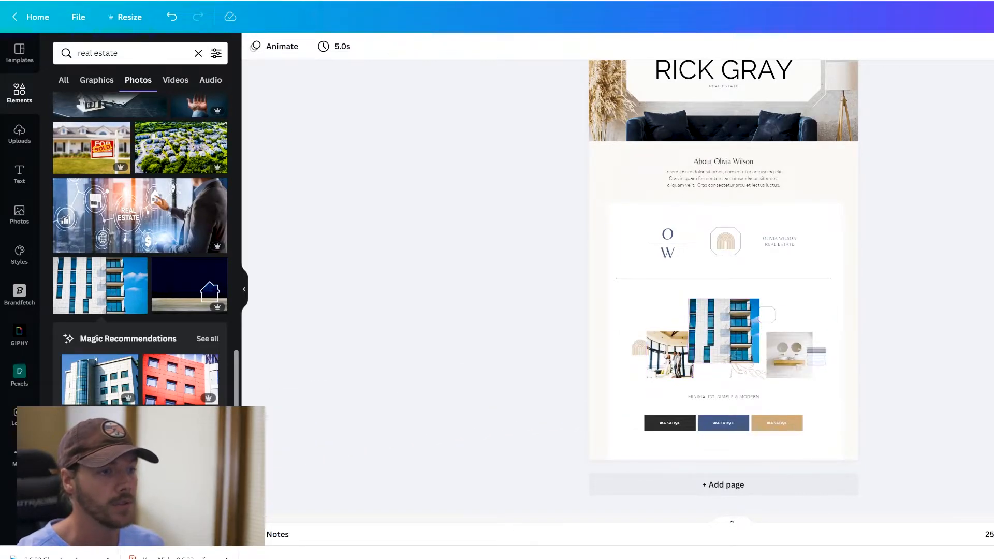
pyautogui.scroll(-2, 155, 285)
pyautogui.moveTo(186, 347); pyautogui.dragTo(783, 346)
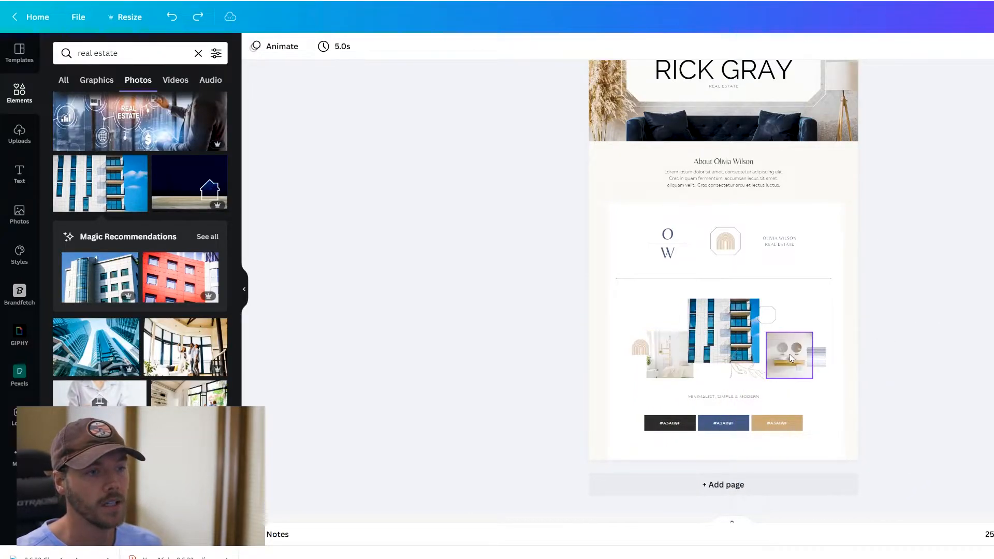
pyautogui.scroll(1, 821, 333)
pyautogui.scroll(3, 821, 333)
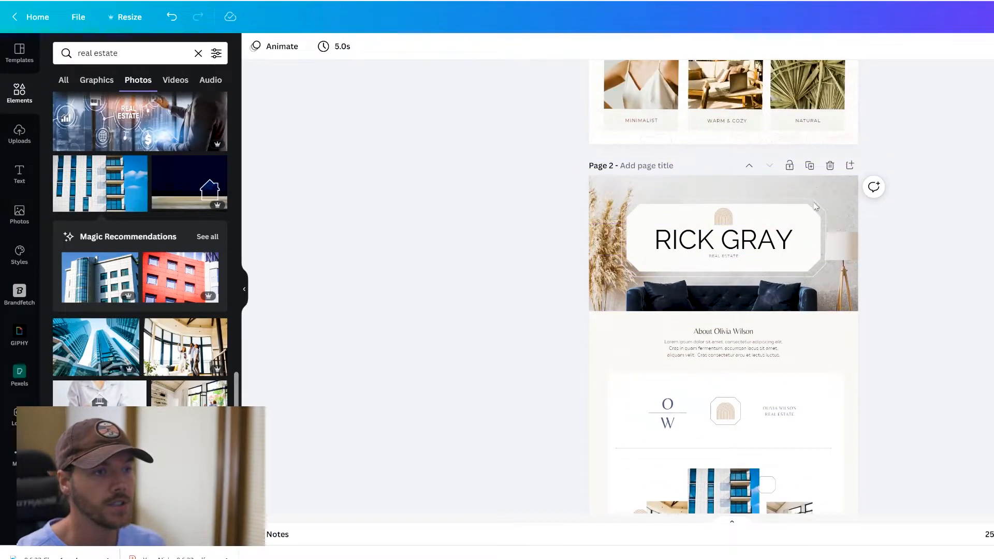
# - Scroll up and down through the flyer's pages
pyautogui.scroll(1, 749, 383)
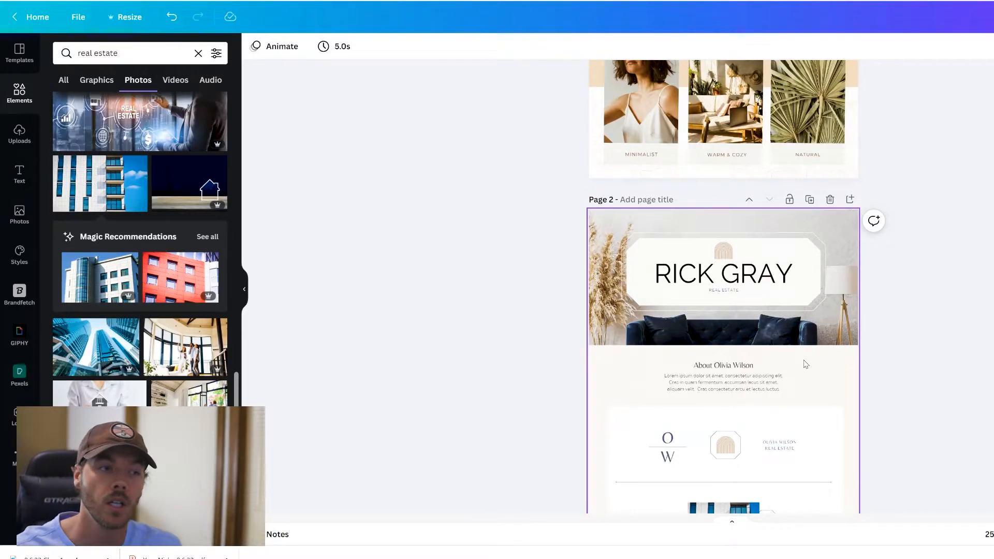
pyautogui.scroll(7, 805, 364)
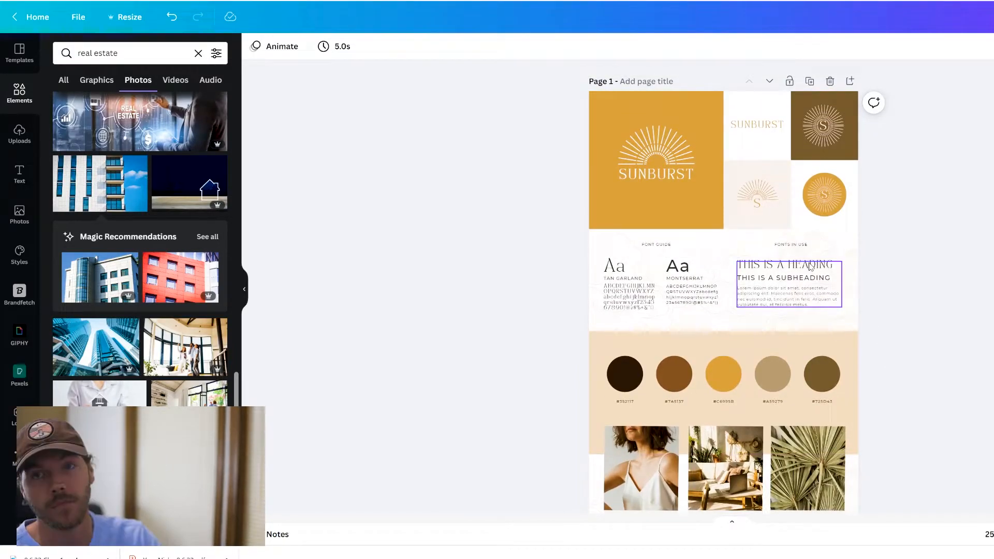
pyautogui.scroll(-2, 829, 289)
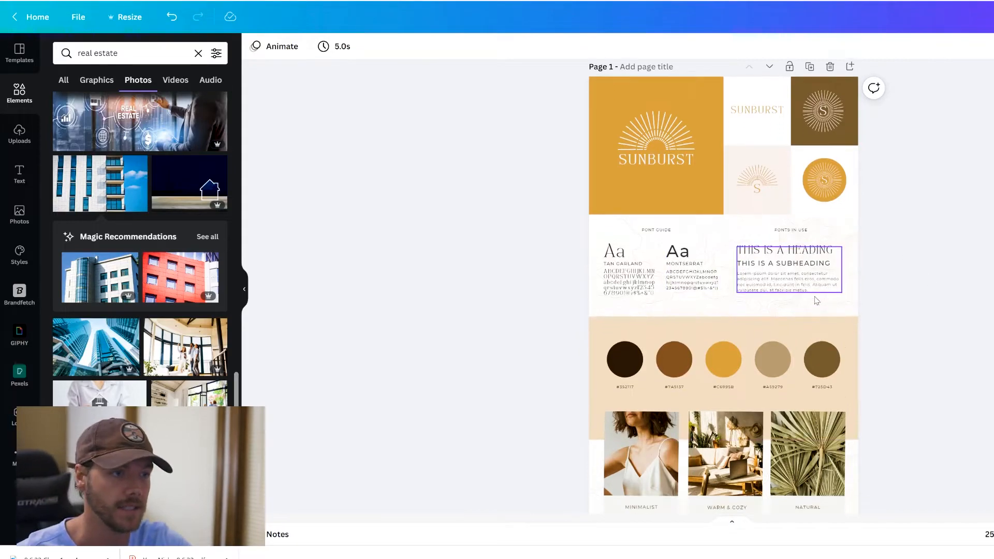
pyautogui.scroll(2, 843, 302)
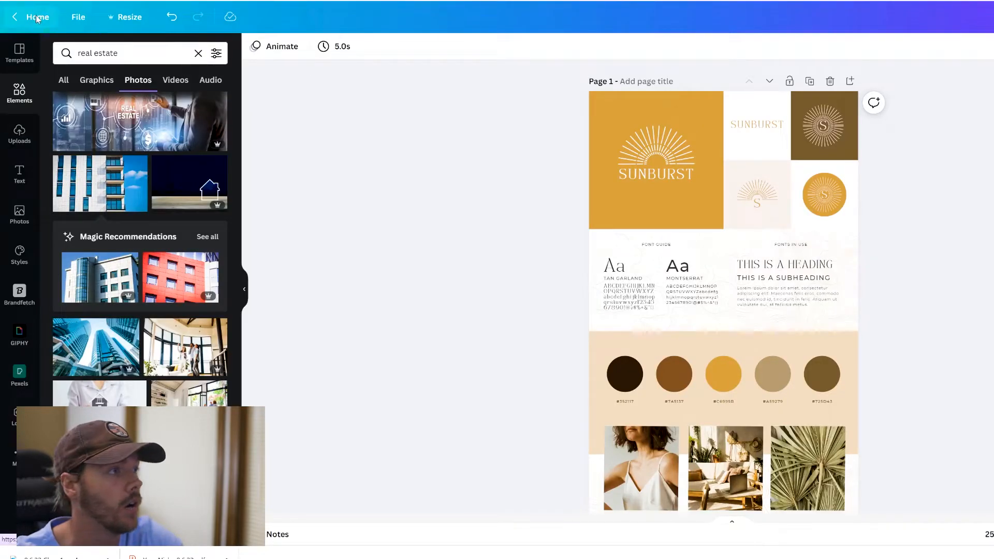
# - Go Home and open the Real Estate Super Achievers design from recent designs
pyautogui.click(35, 16)
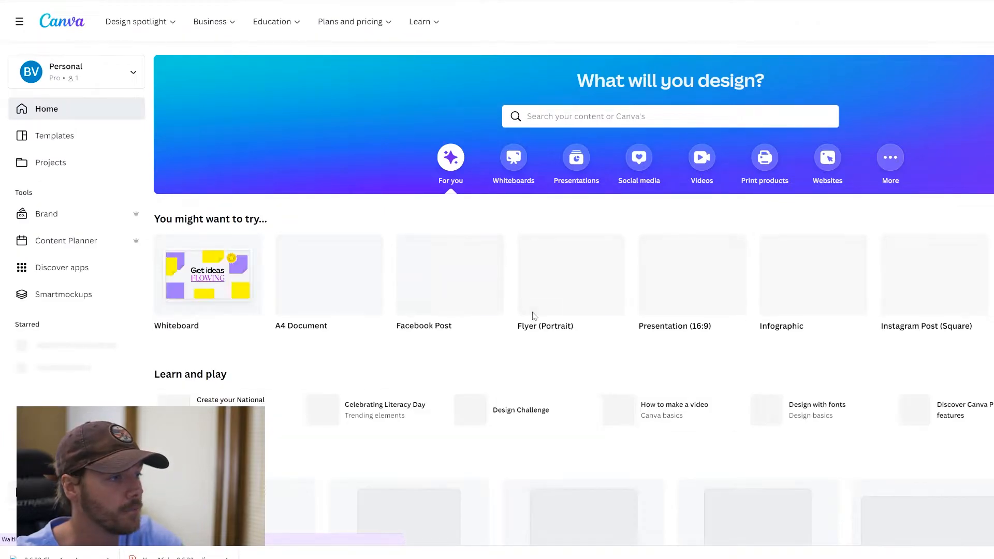
pyautogui.scroll(-10, 570, 306)
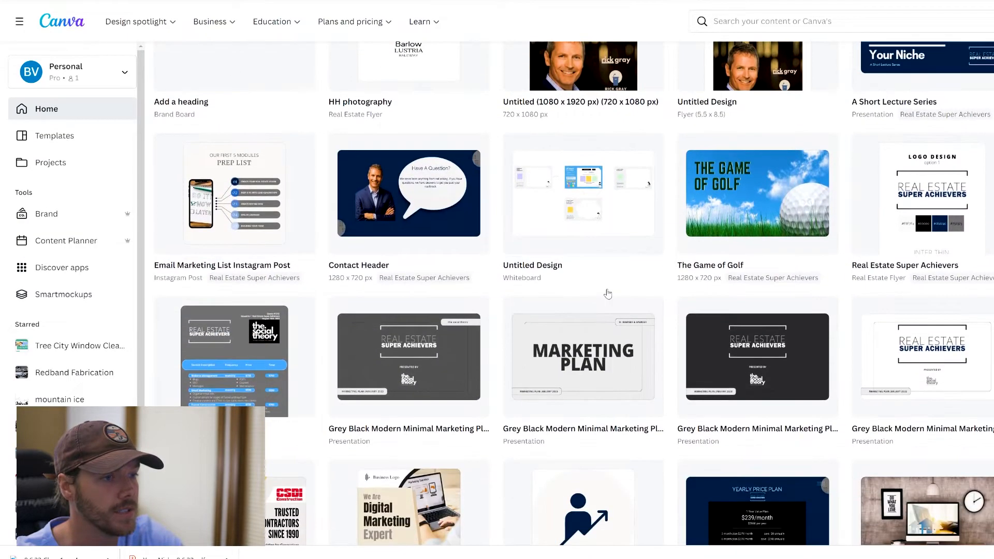
pyautogui.click(905, 203)
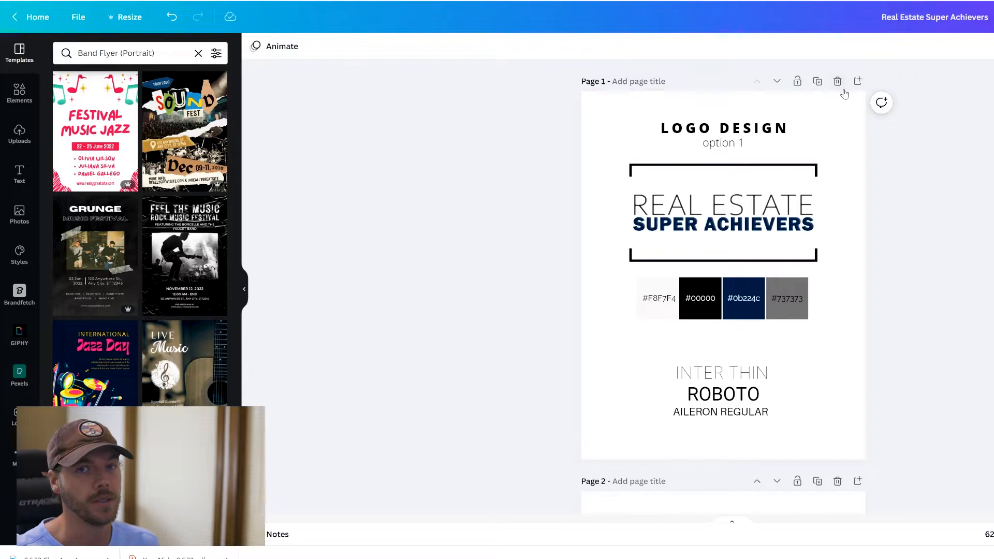
# - Add a blank page 2 with a single-cell photo grid shrunk into the lower right
pyautogui.click(859, 81)
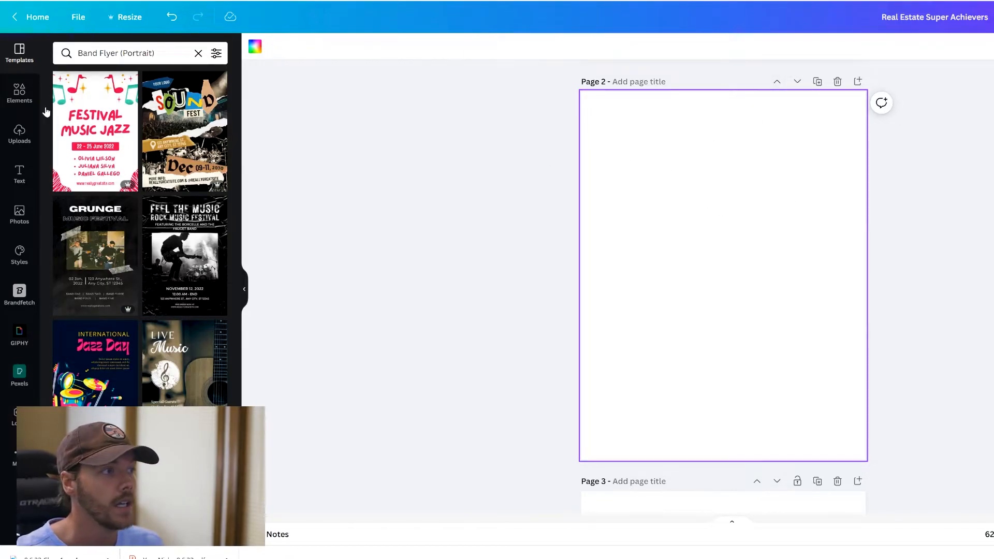
pyautogui.click(19, 92)
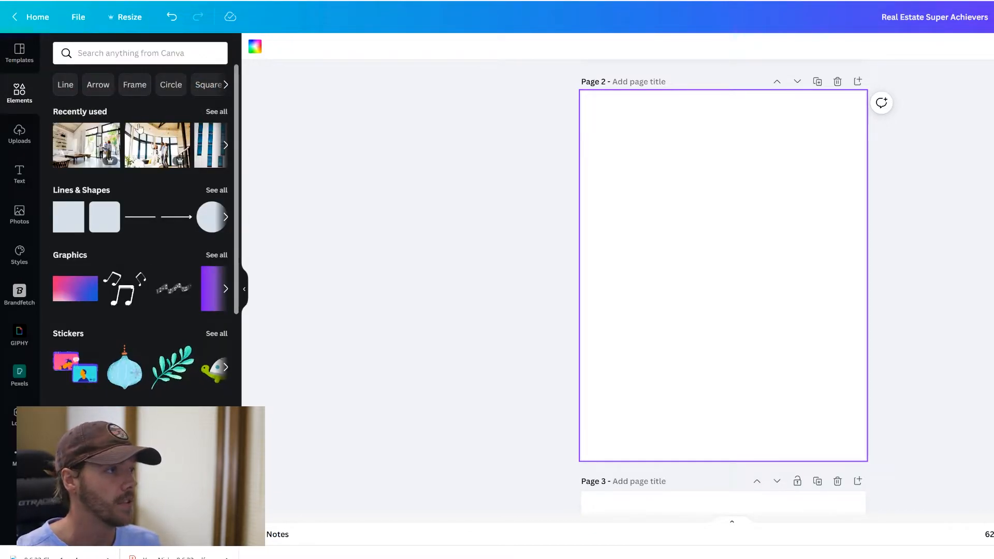
pyautogui.scroll(-4, 144, 133)
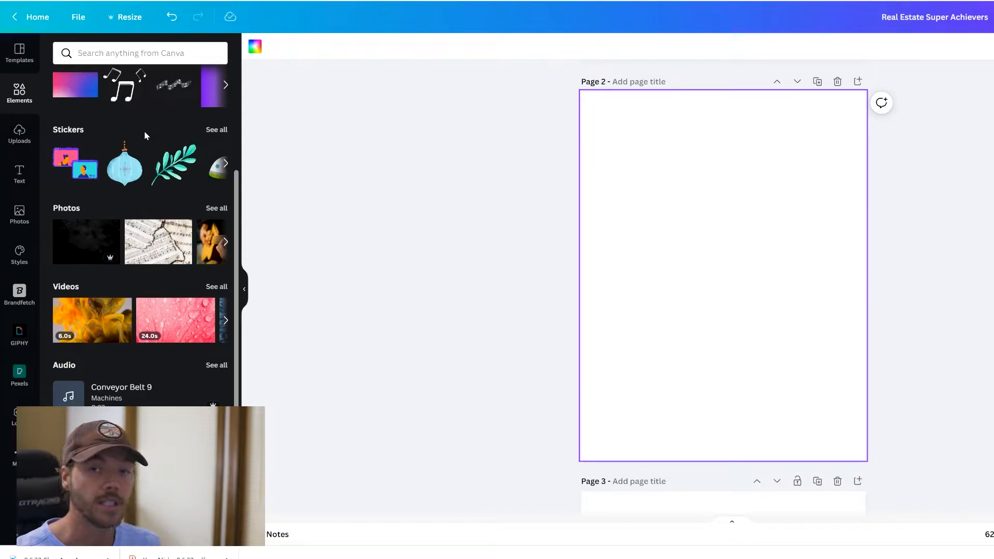
pyautogui.scroll(-6, 146, 156)
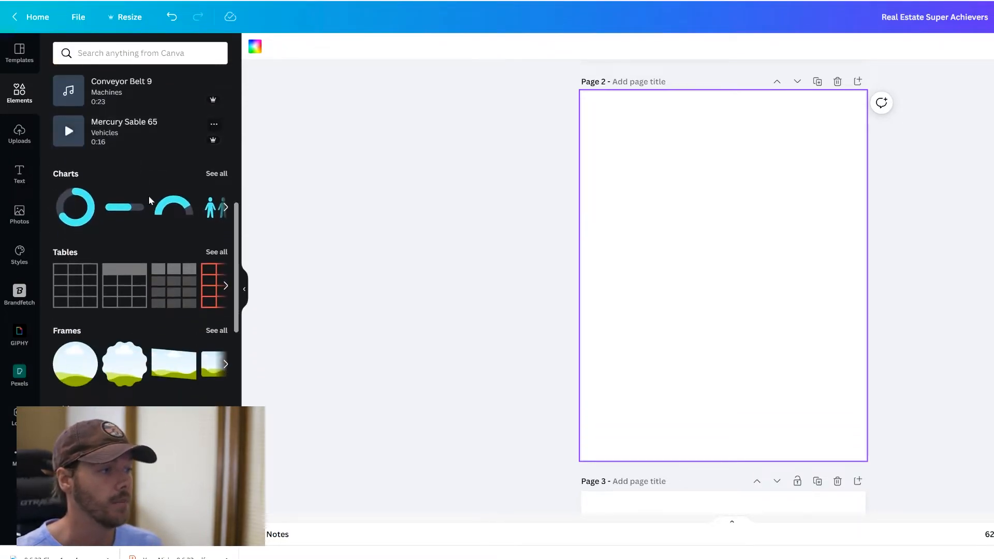
pyautogui.scroll(-2, 182, 362)
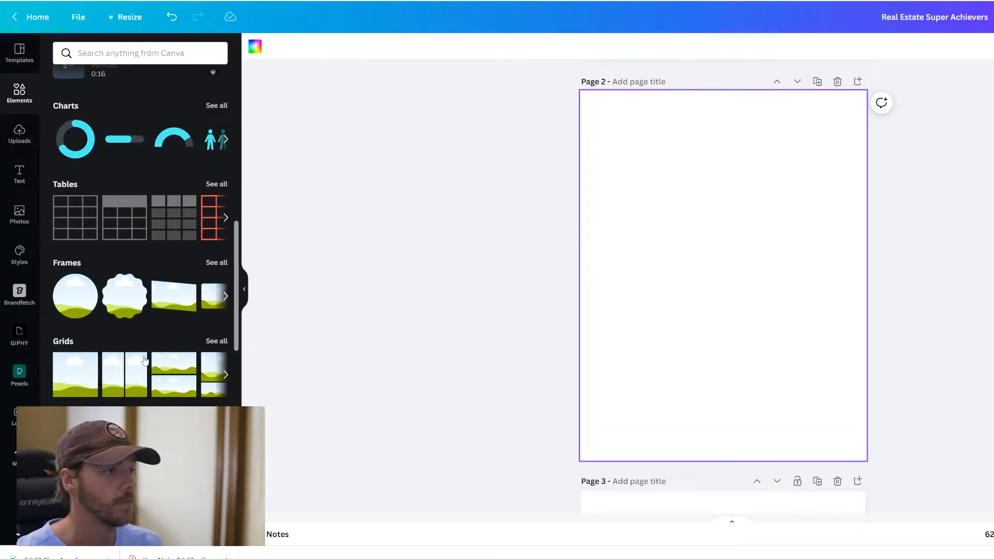
pyautogui.click(80, 377)
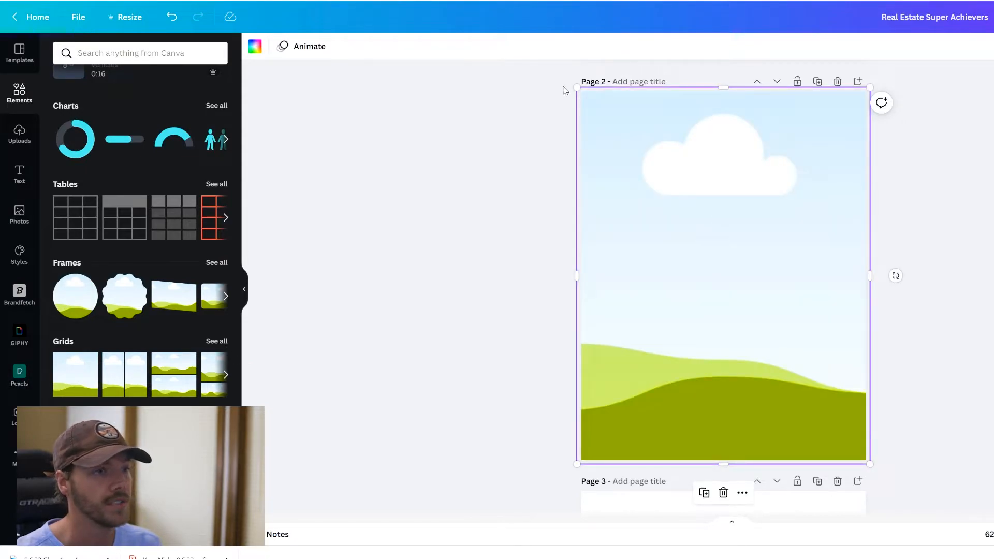
pyautogui.moveTo(576, 85); pyautogui.dragTo(717, 275)
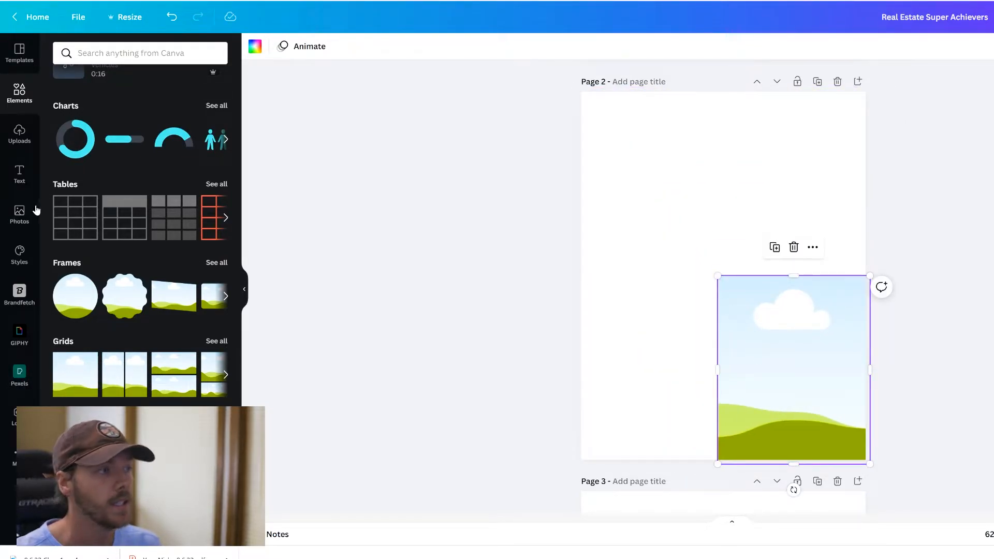
# - Drop a recently used photo into the grid, then delete it, leaving page 2 blank
pyautogui.click(32, 207)
pyautogui.moveTo(176, 155); pyautogui.dragTo(806, 357)
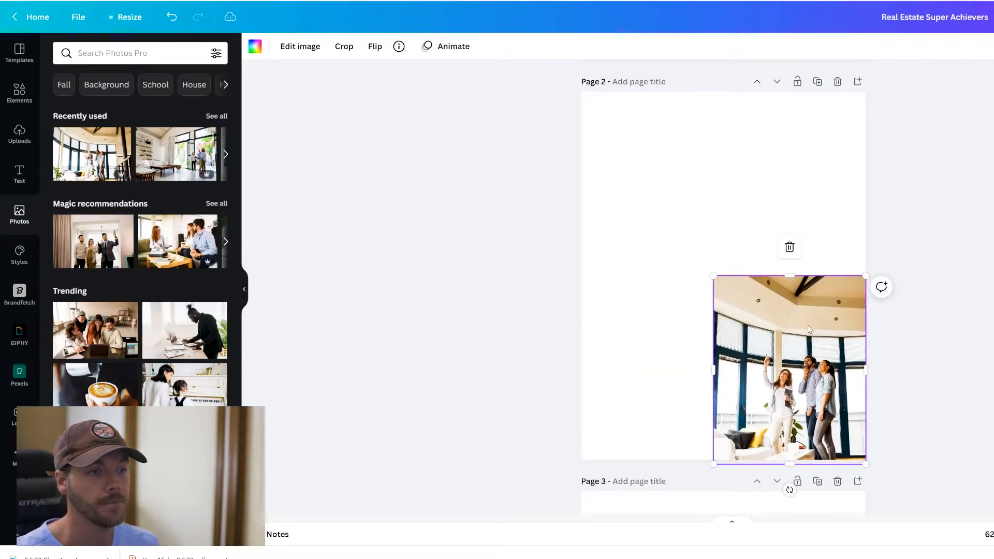
pyautogui.press('Delete')
pyautogui.press('Delete')
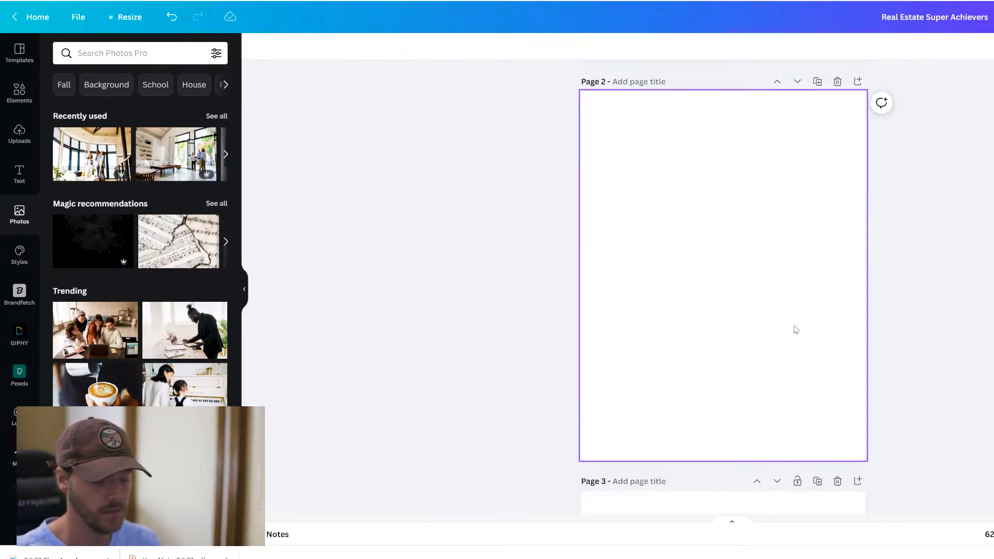
# - Search templates for 'real estate flyer' and apply the 598 Quinton Lane flyer to page 2
pyautogui.click(19, 52)
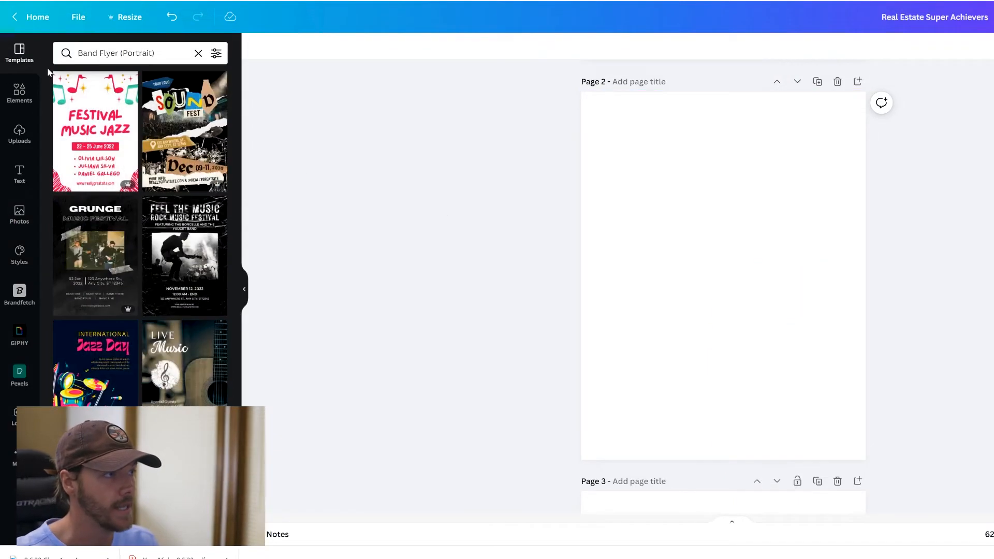
pyautogui.click(147, 53)
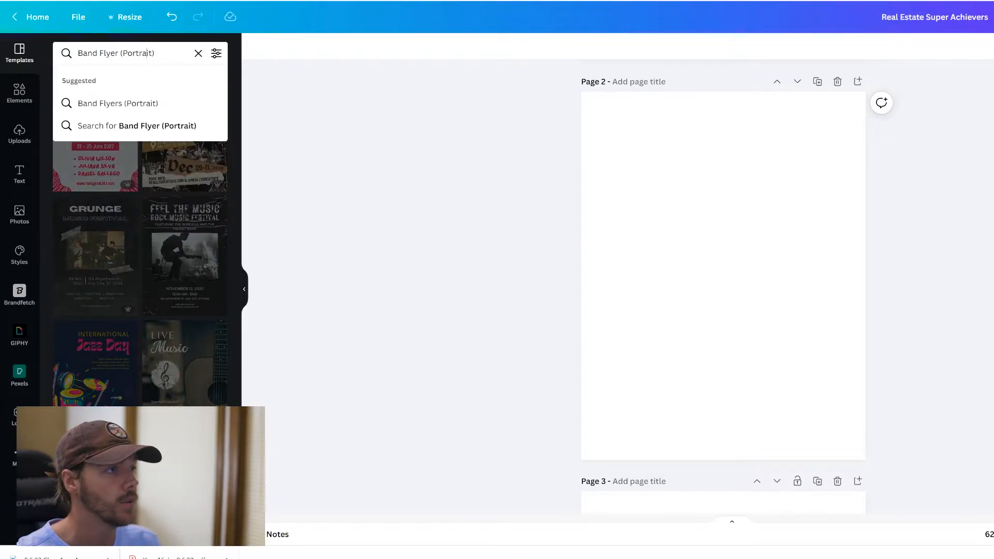
pyautogui.moveTo(154, 53); pyautogui.dragTo(81, 53)
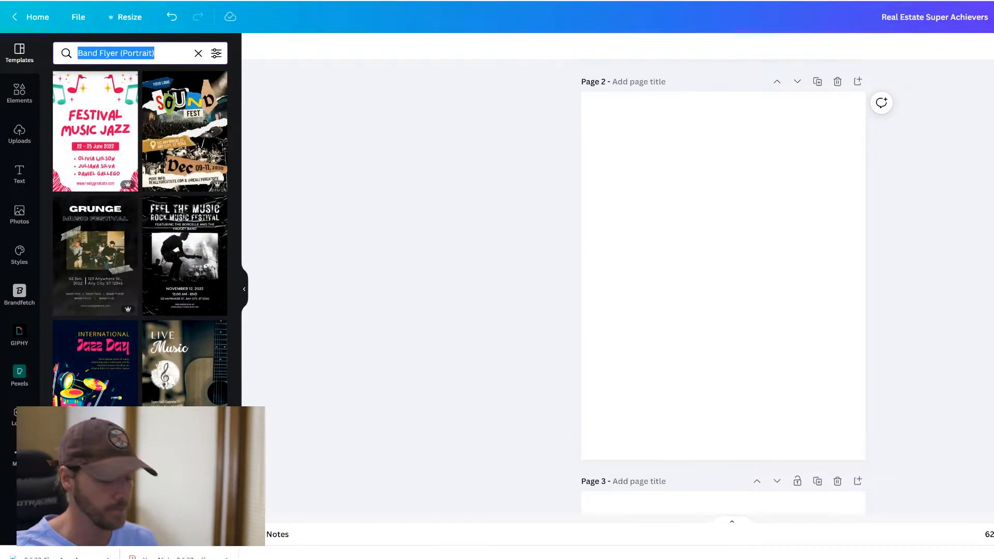
pyautogui.write('real estate flyer')
pyautogui.press('Return')
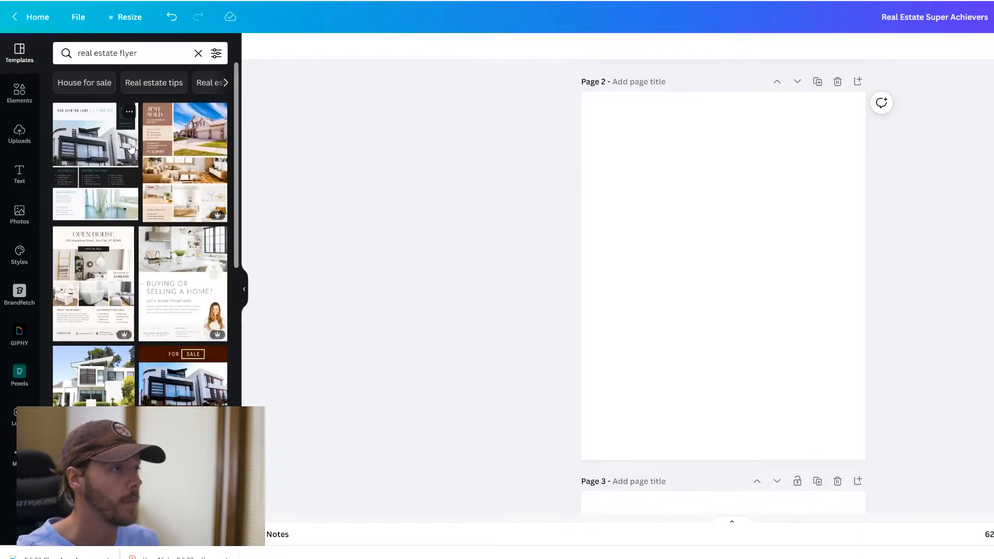
pyautogui.click(81, 158)
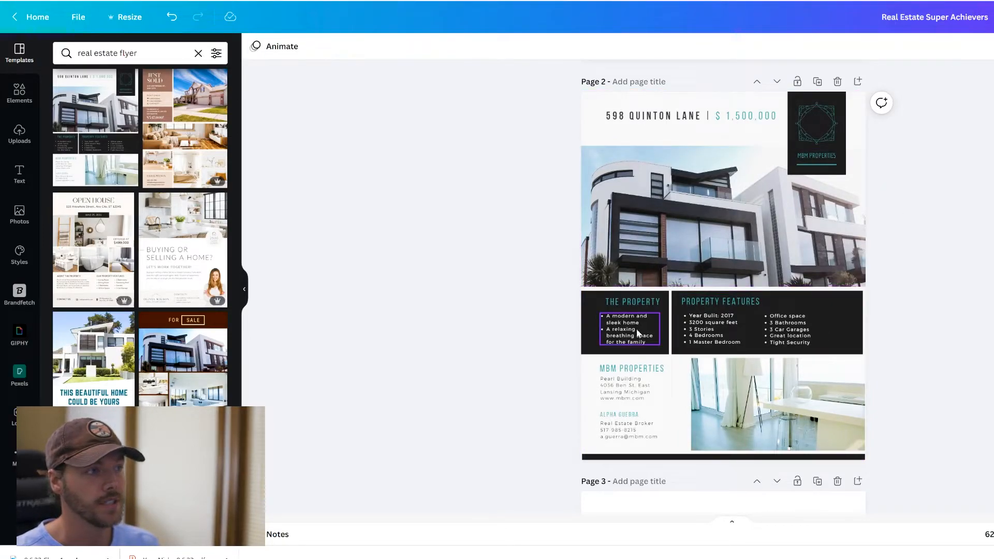
# - Apply both pages of the Teal Modern Home Real Estate Flyer, confirming Replace all pages
pyautogui.scroll(-3, 818, 326)
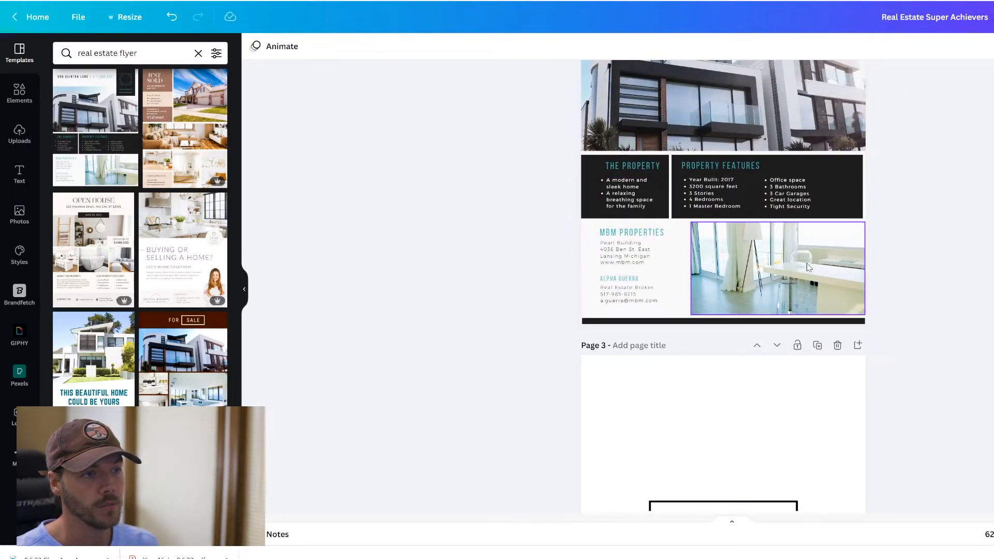
pyautogui.scroll(5, 809, 254)
pyautogui.scroll(-1, 818, 265)
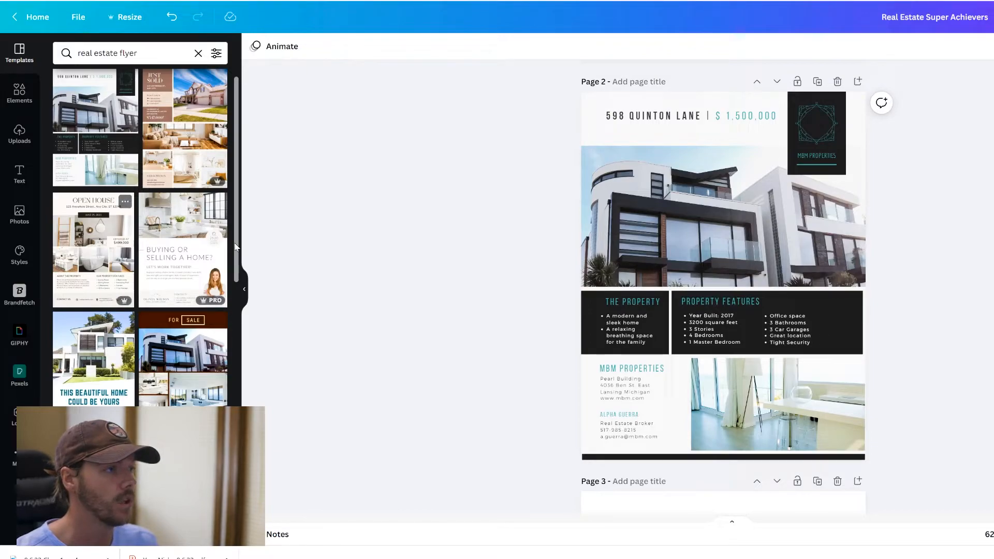
pyautogui.scroll(-3, 197, 254)
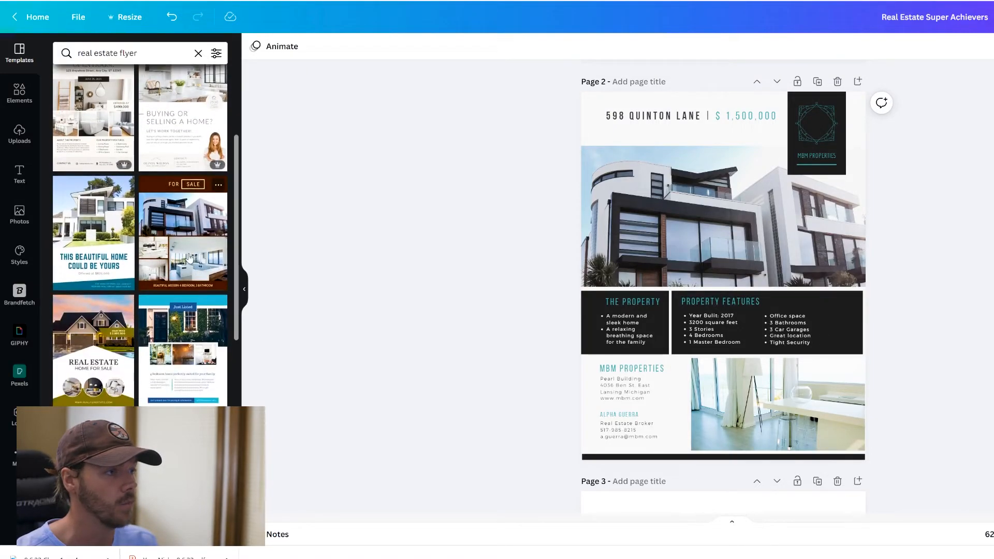
pyautogui.click(95, 248)
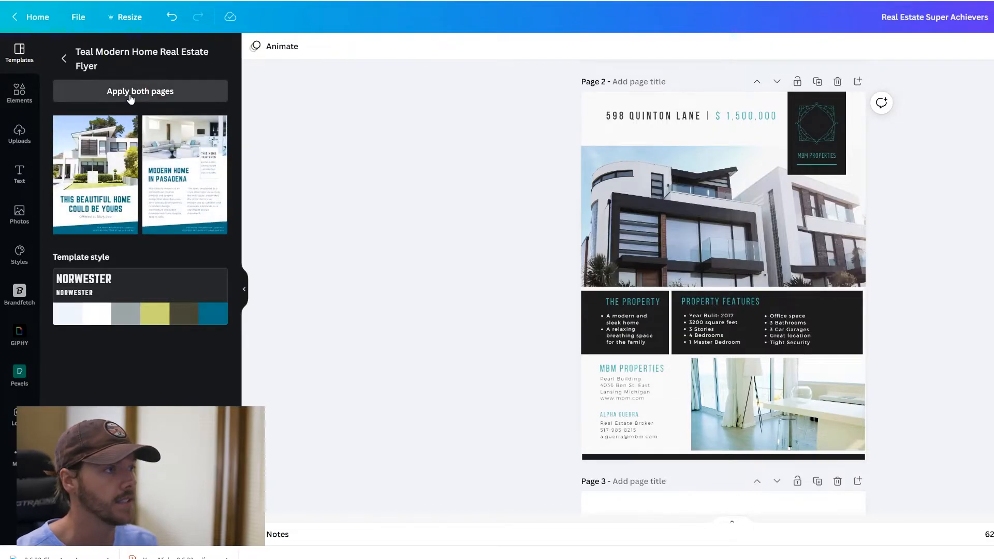
pyautogui.click(129, 97)
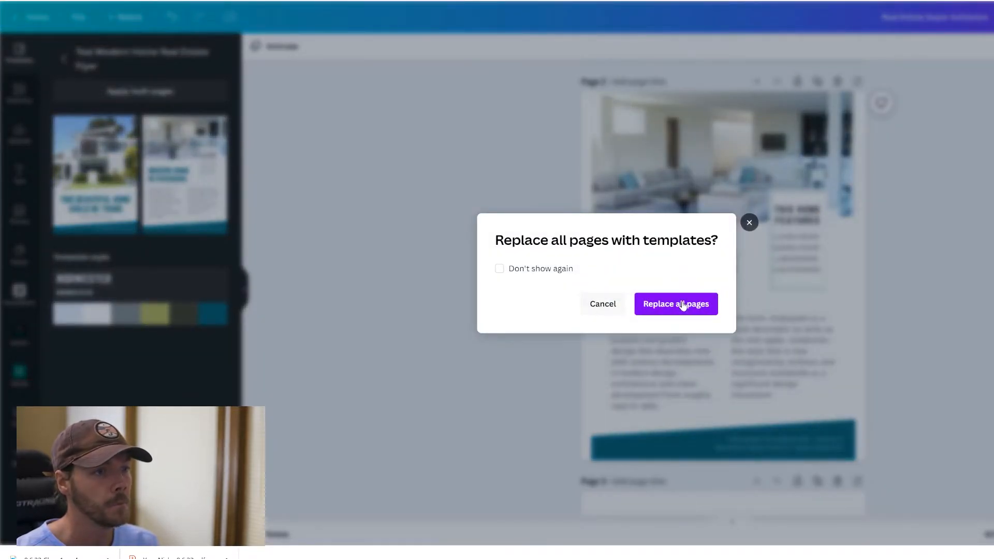
pyautogui.click(692, 314)
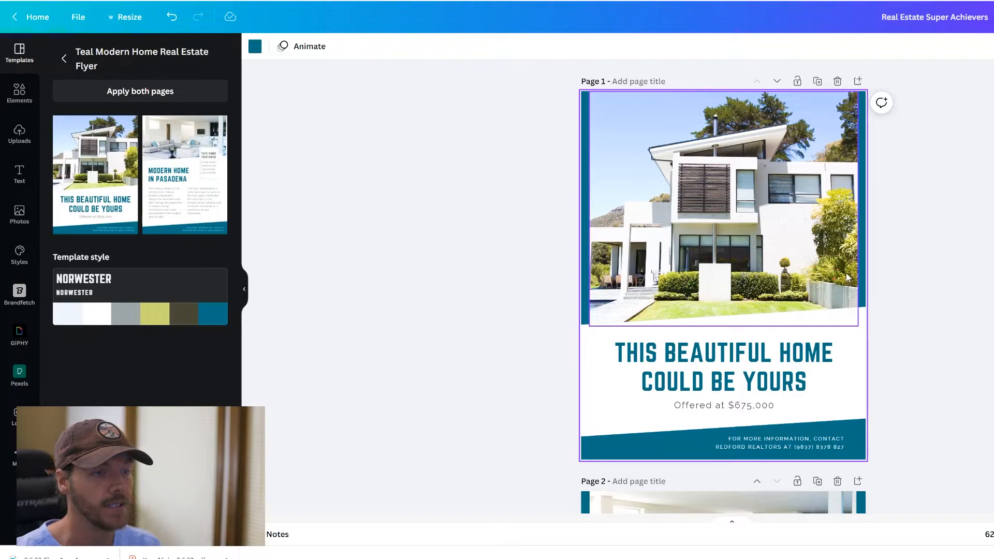
# - Rewrite the page 1 headline as 'BEAUTIFUL HOME IN THE HILLS'
pyautogui.click(684, 355)
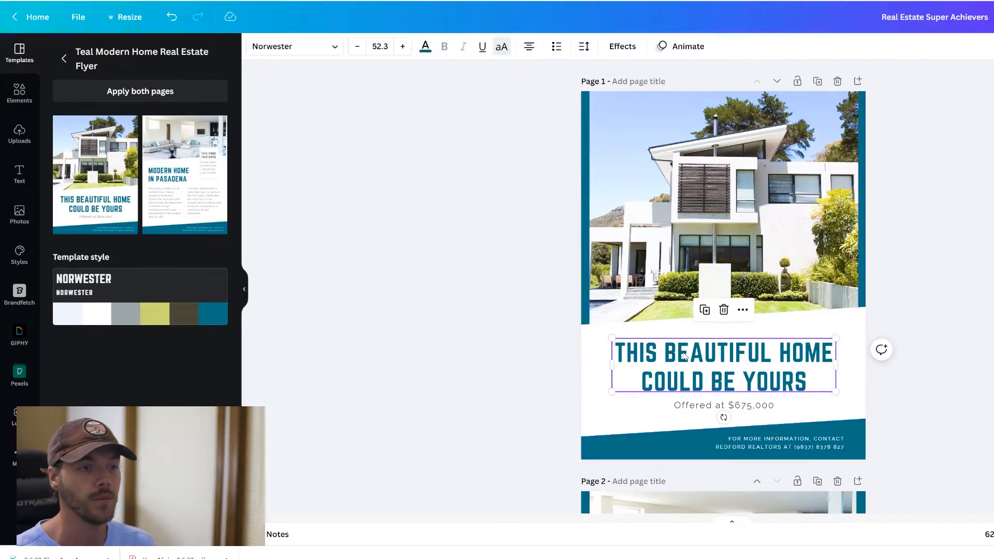
pyautogui.click(684, 356)
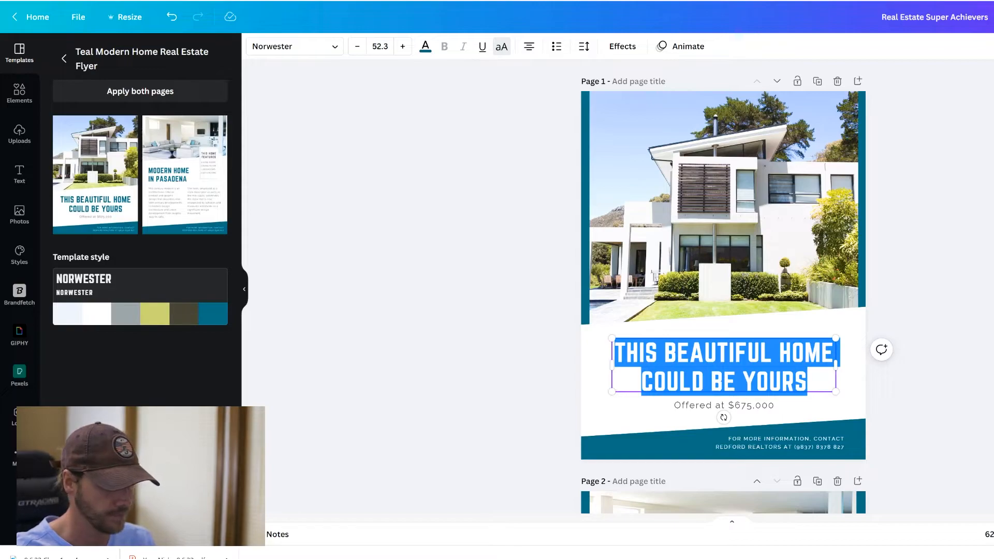
pyautogui.write('BEAUTIFUL HOME')
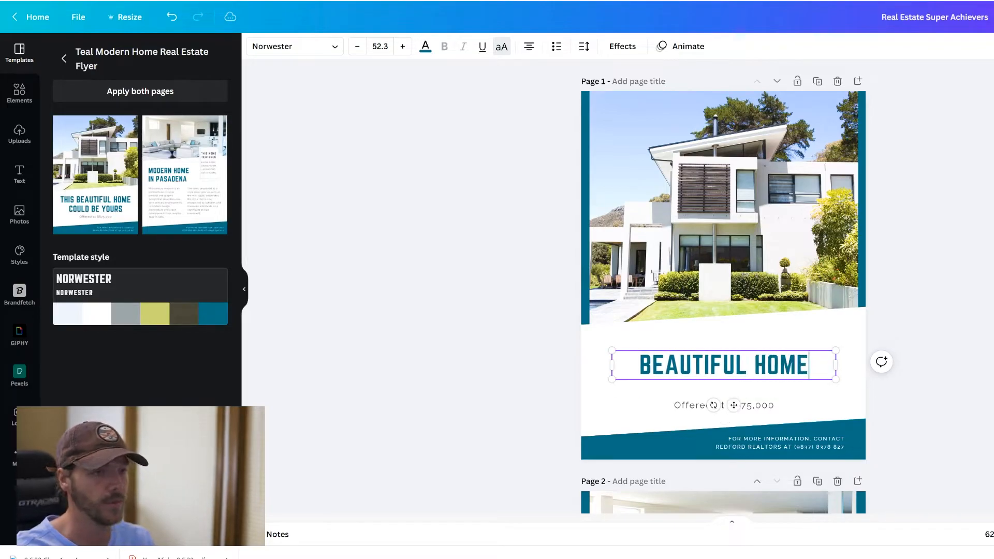
pyautogui.write(' IN THE HILLS')
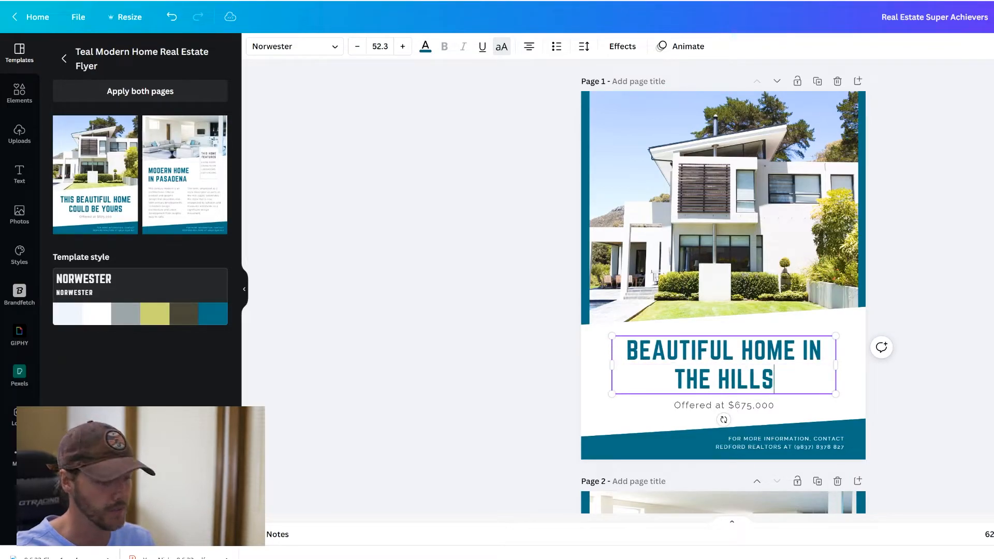
pyautogui.click(966, 282)
# - Change the 'Offered at' price from 675 to 985, making it $985,000
pyautogui.click(754, 406)
pyautogui.click(754, 406)
pyautogui.click(753, 406)
pyautogui.press('BackSpace')
pyautogui.press('BackSpace')
pyautogui.press('BackSpace')
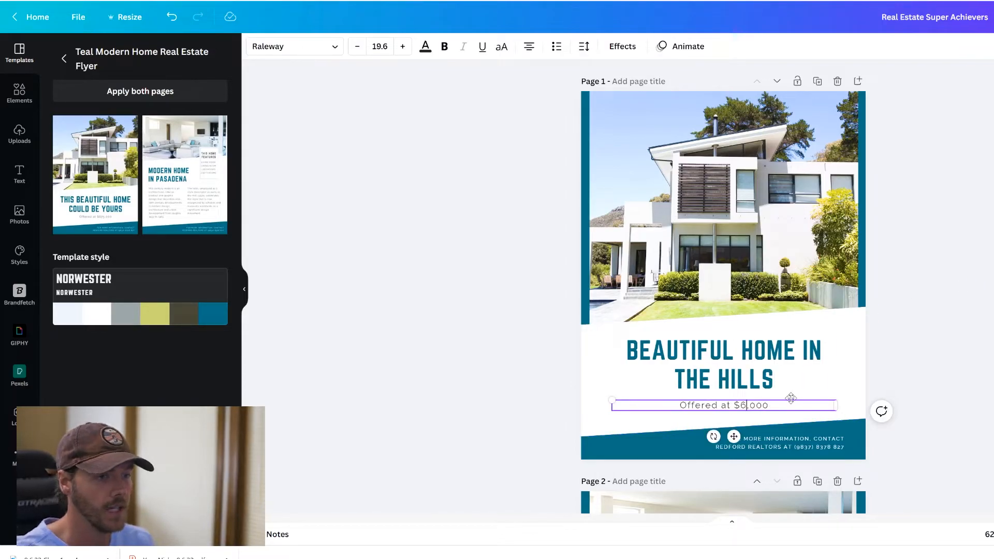
pyautogui.write('985')
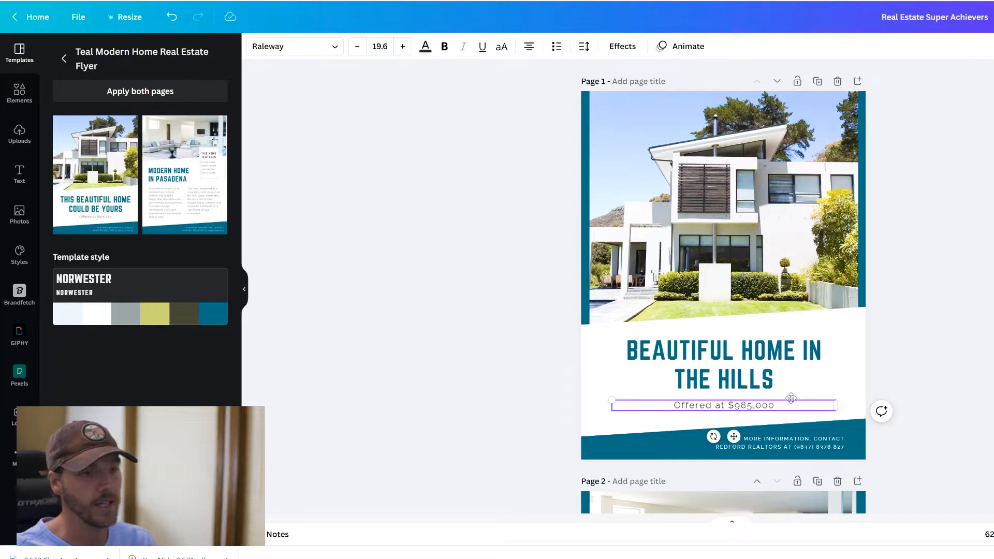
pyautogui.click(942, 324)
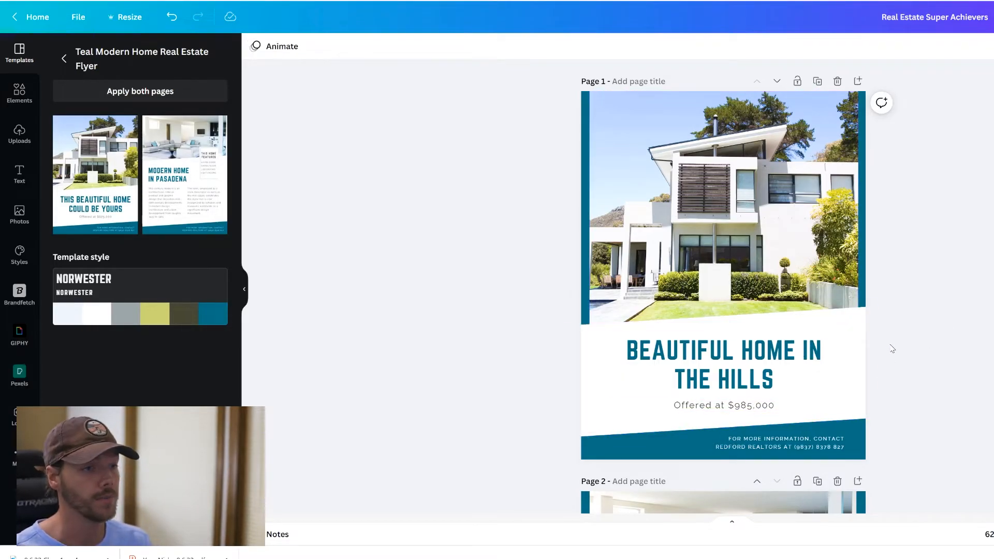
pyautogui.click(751, 361)
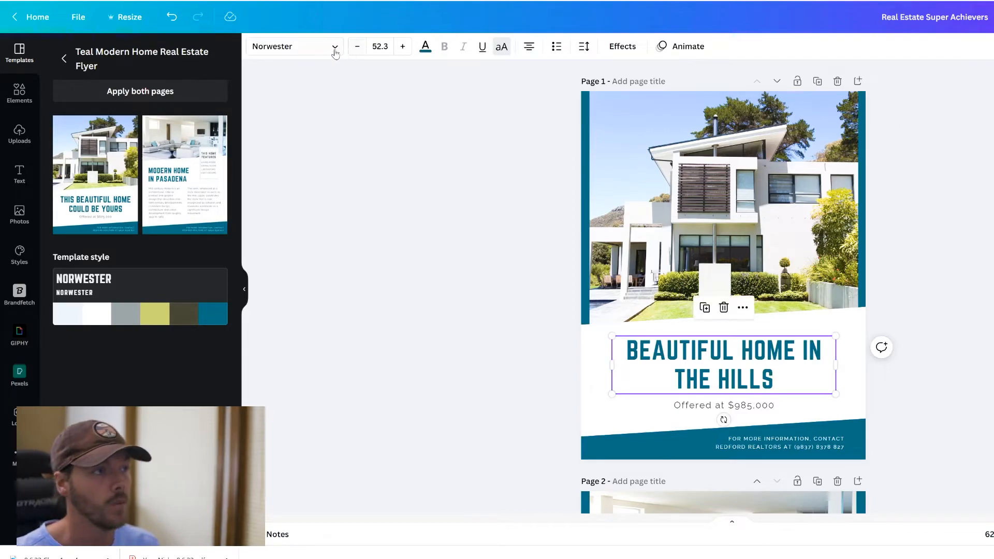
# - Set the headline in the Raleway brand font
pyautogui.click(334, 47)
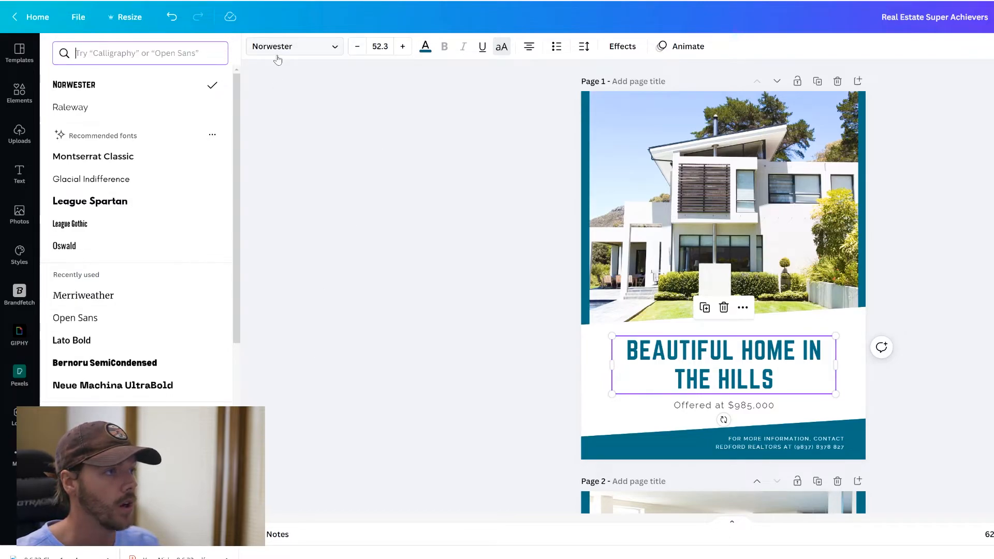
pyautogui.scroll(-3, 149, 236)
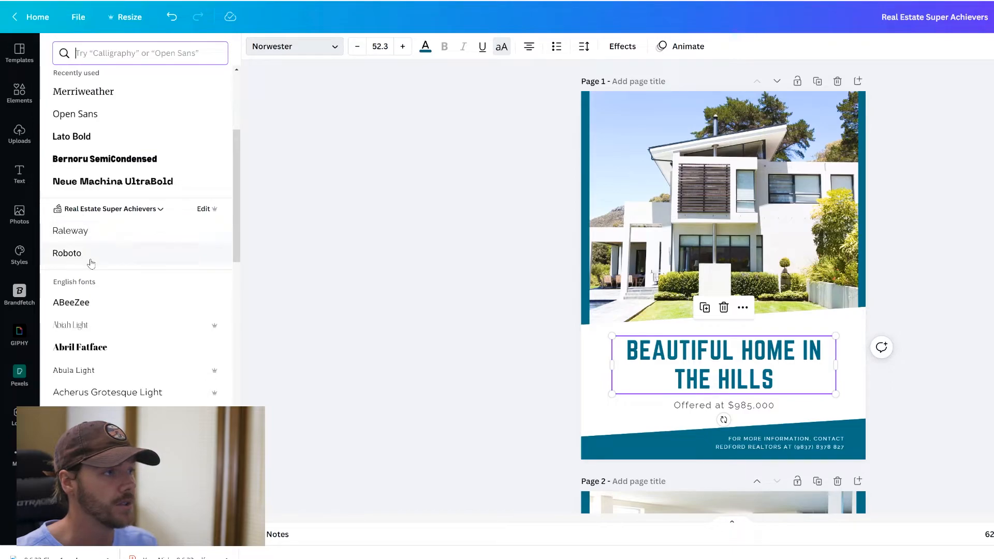
pyautogui.click(69, 232)
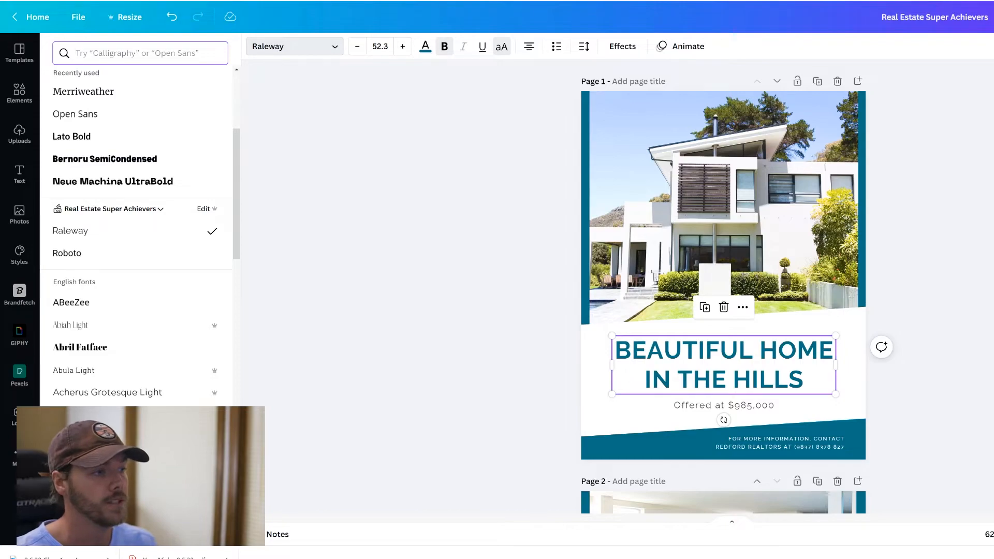
pyautogui.scroll(-4, 927, 233)
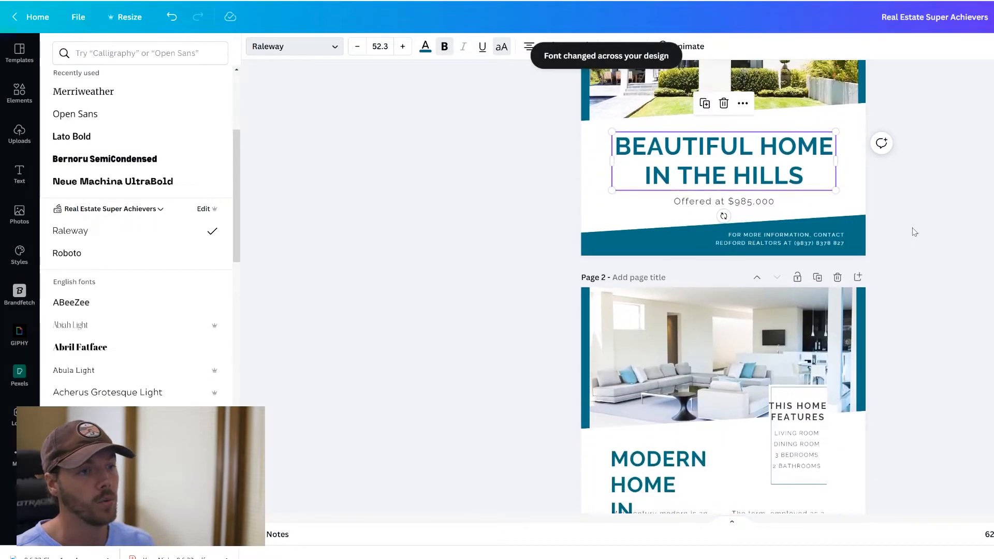
pyautogui.scroll(-3, 783, 176)
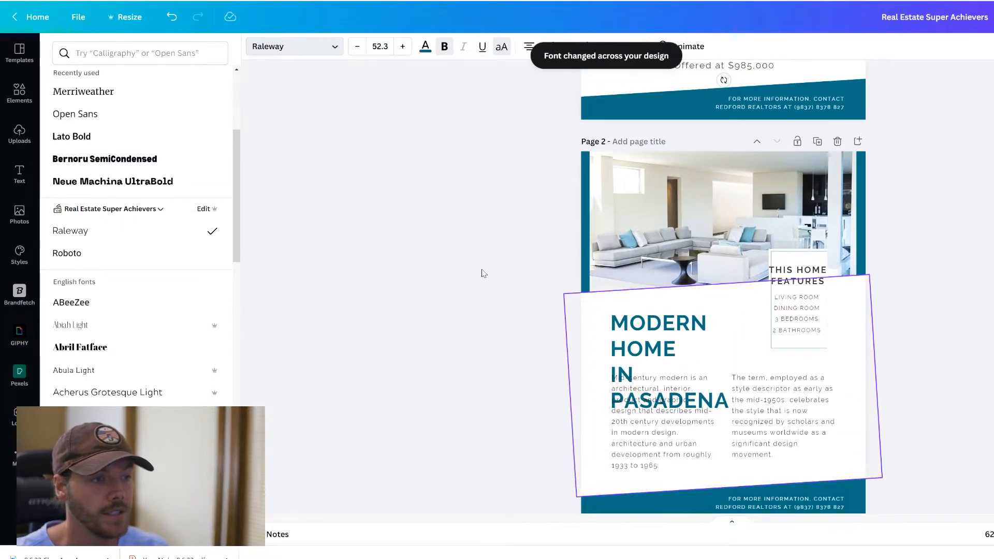
# - Widen the MODERN HOME IN PASADENA heading, shrink it to 38.9 and place it above the body text
pyautogui.click(640, 358)
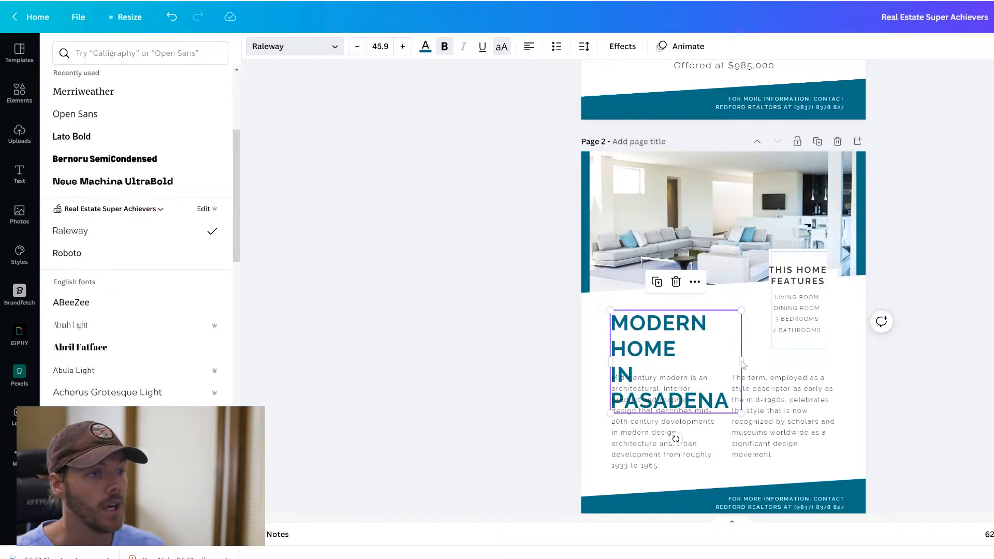
pyautogui.moveTo(740, 362); pyautogui.dragTo(784, 358)
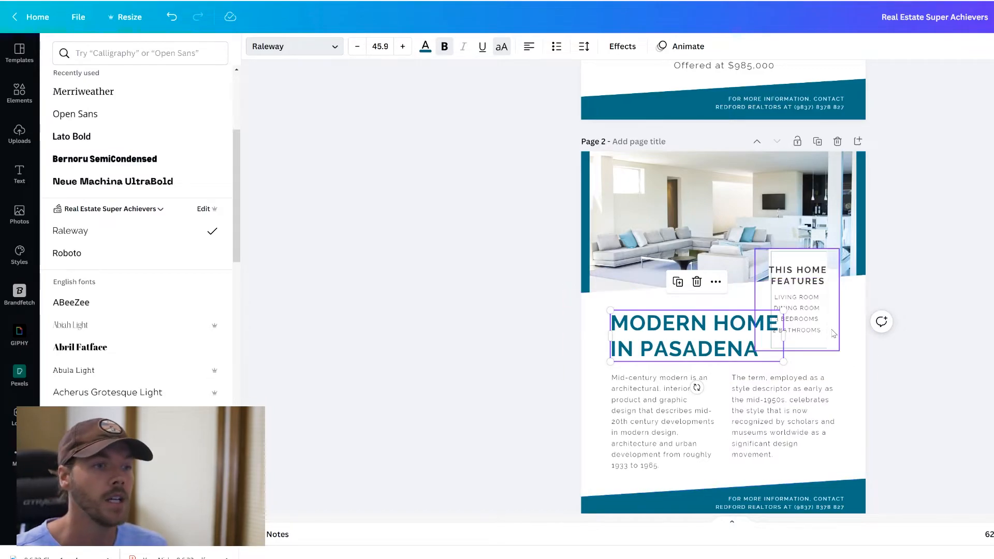
pyautogui.moveTo(650, 347); pyautogui.dragTo(611, 334)
pyautogui.moveTo(757, 356); pyautogui.dragTo(783, 351)
pyautogui.click(358, 47)
pyautogui.click(358, 47)
pyautogui.click(358, 47)
pyautogui.click(357, 47)
pyautogui.click(358, 48)
pyautogui.click(358, 47)
pyautogui.click(358, 47)
pyautogui.click(663, 325)
pyautogui.moveTo(664, 324); pyautogui.dragTo(642, 333)
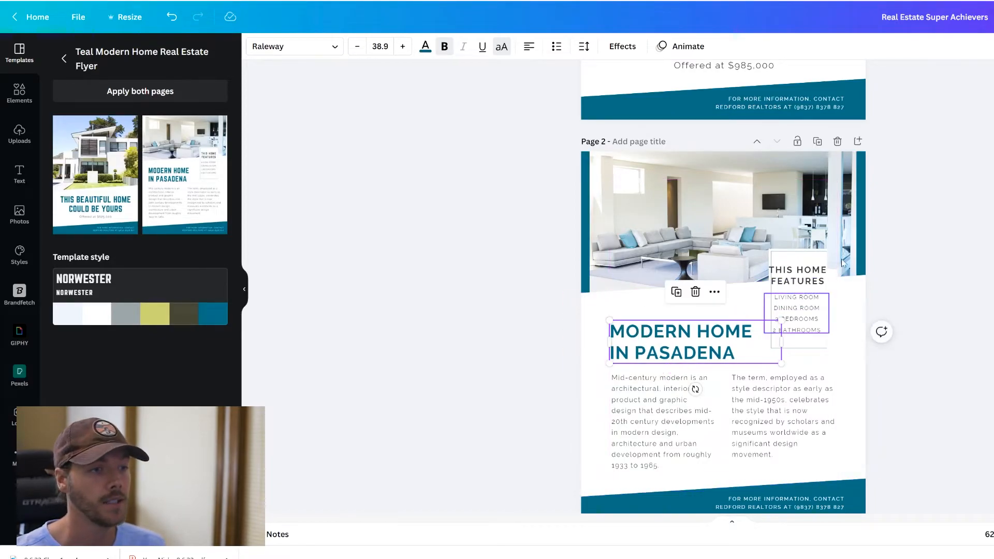
# - Reduce the font size of the THIS HOME FEATURES heading and the room list on page 2
pyautogui.click(970, 254)
pyautogui.click(797, 275)
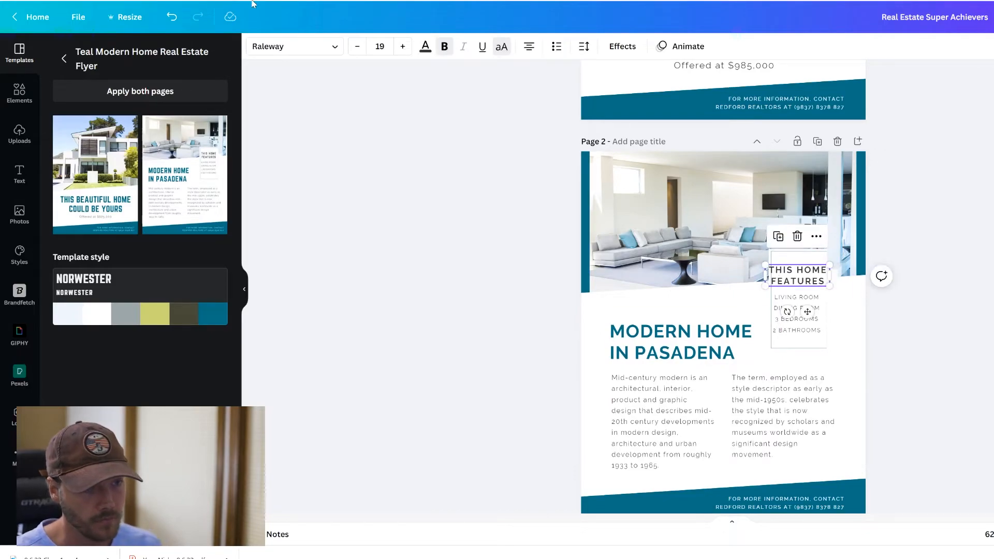
pyautogui.click(358, 46)
pyautogui.click(360, 48)
pyautogui.click(360, 48)
pyautogui.click(361, 48)
pyautogui.click(884, 271)
pyautogui.click(956, 199)
pyautogui.click(797, 311)
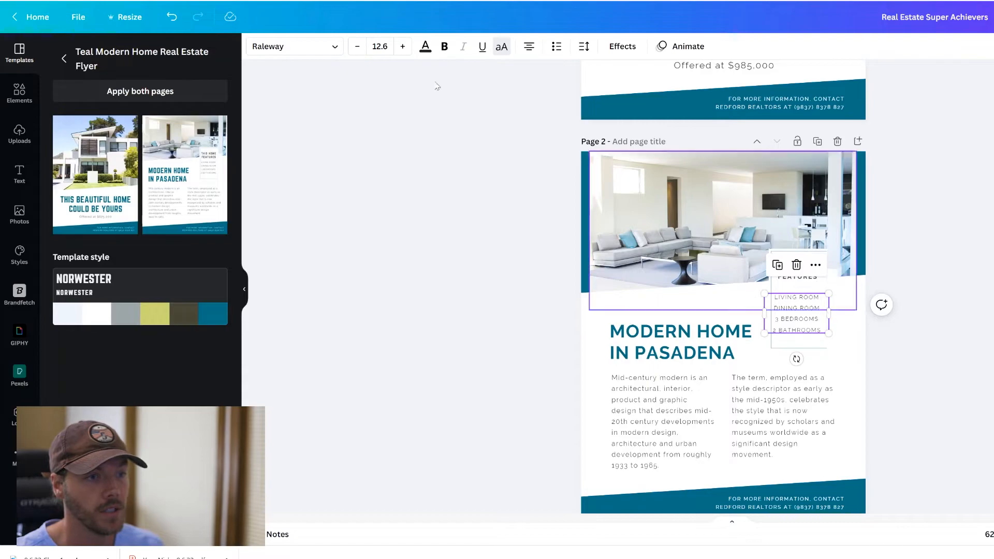
pyautogui.click(355, 48)
pyautogui.click(355, 48)
pyautogui.click(355, 50)
pyautogui.click(466, 156)
# - Set the 'Offered at $985,000' price line in Roboto
pyautogui.scroll(6, 781, 356)
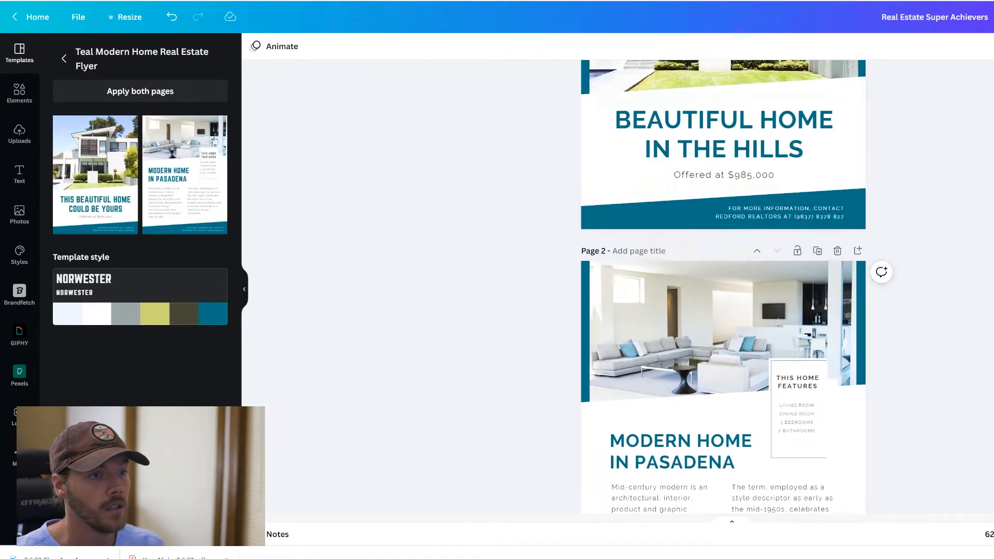
pyautogui.click(750, 372)
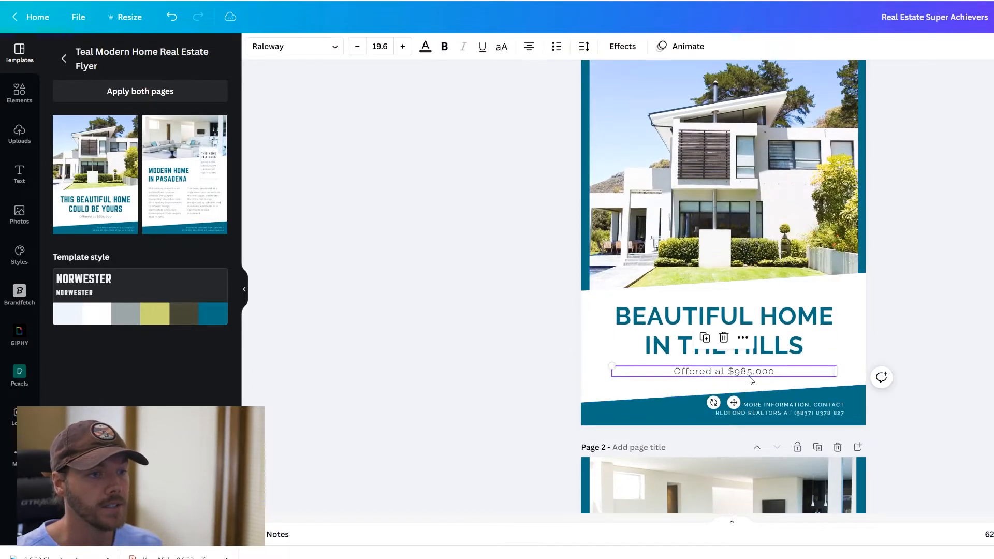
pyautogui.click(337, 48)
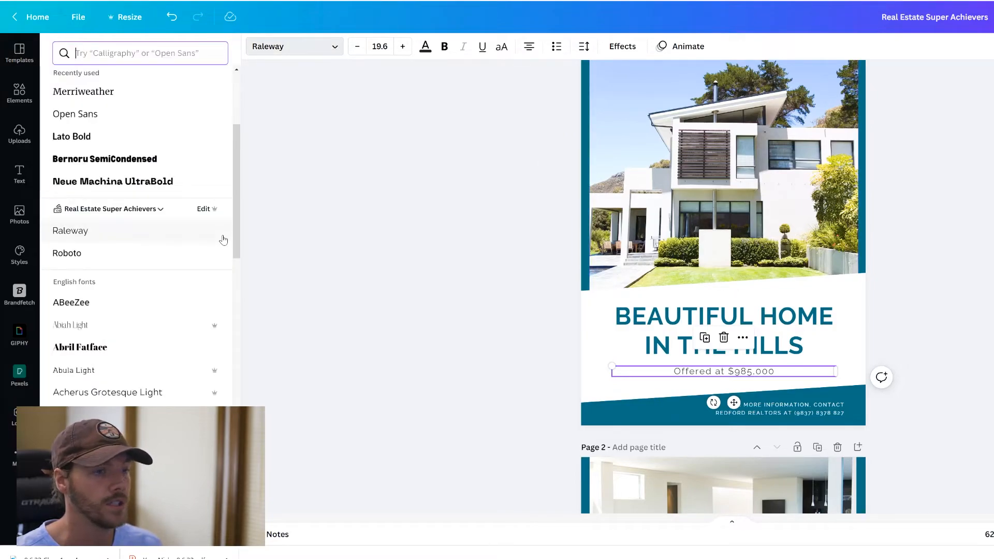
pyautogui.click(128, 252)
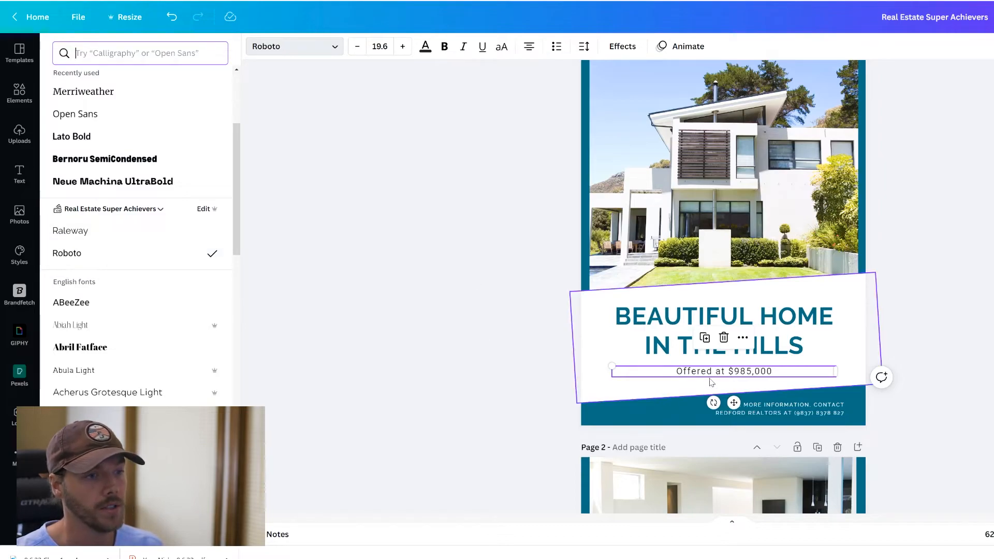
pyautogui.click(517, 341)
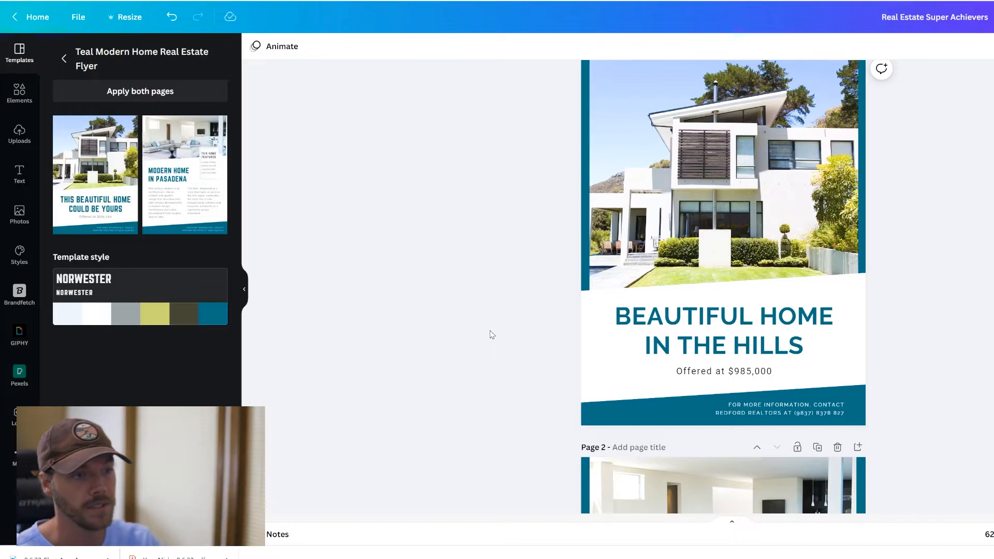
pyautogui.scroll(-3, 490, 337)
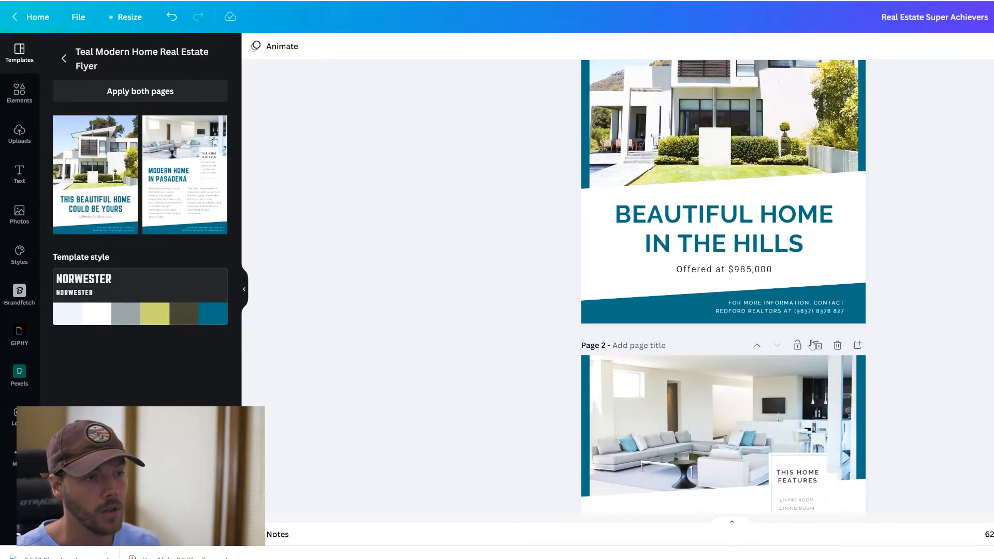
pyautogui.scroll(-5, 927, 310)
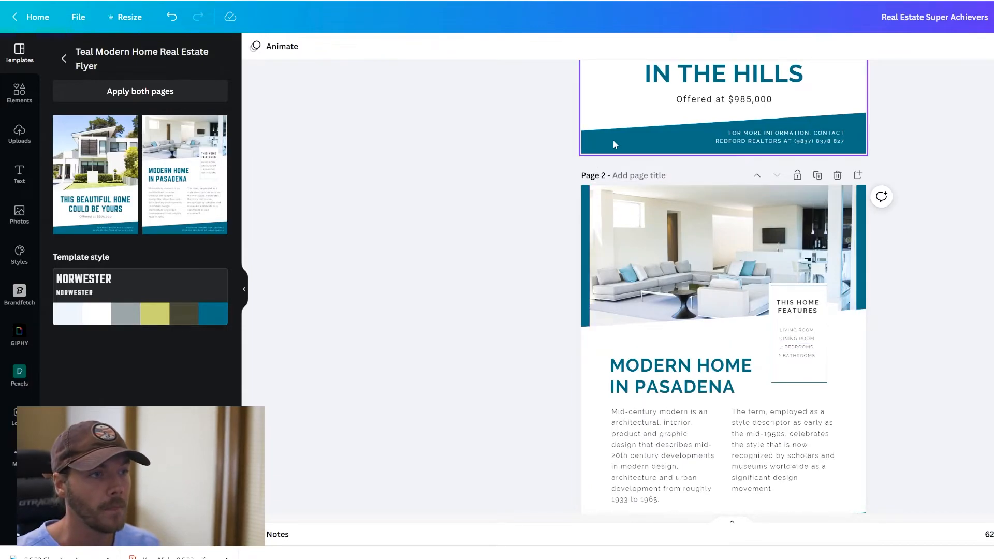
# - Move the living-room image and white slanted shape off page 2, then undo the moves
pyautogui.click(589, 269)
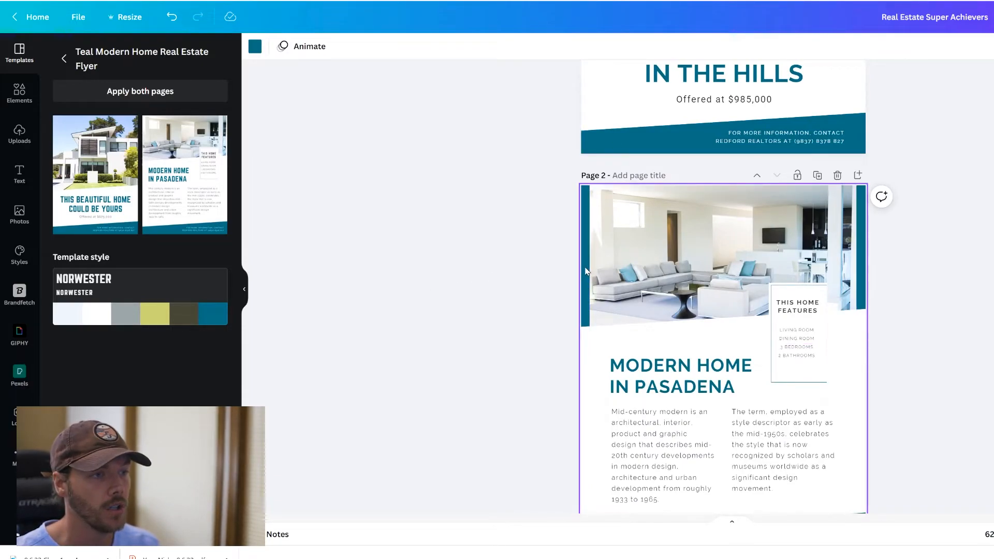
pyautogui.scroll(5, 479, 301)
pyautogui.scroll(-1, 479, 300)
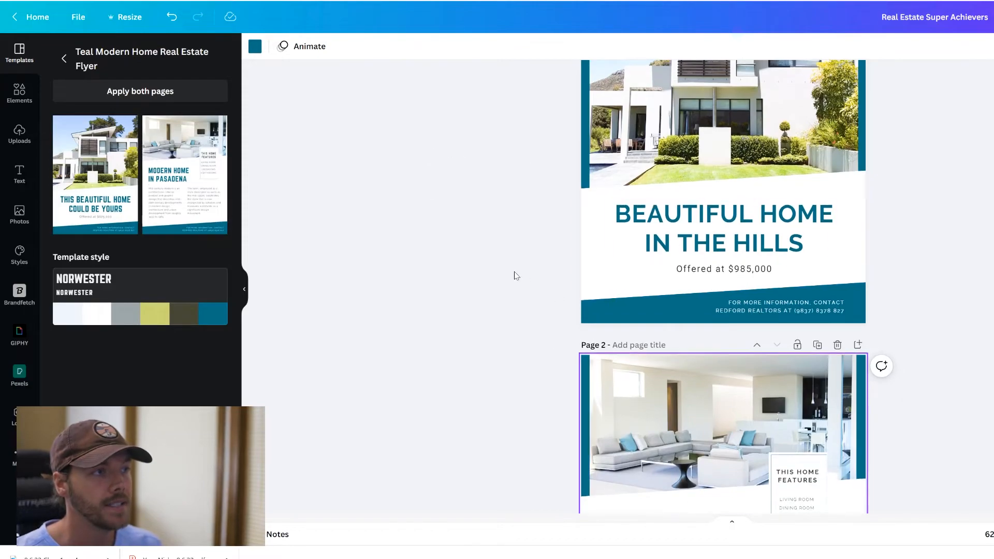
pyautogui.scroll(-3, 524, 278)
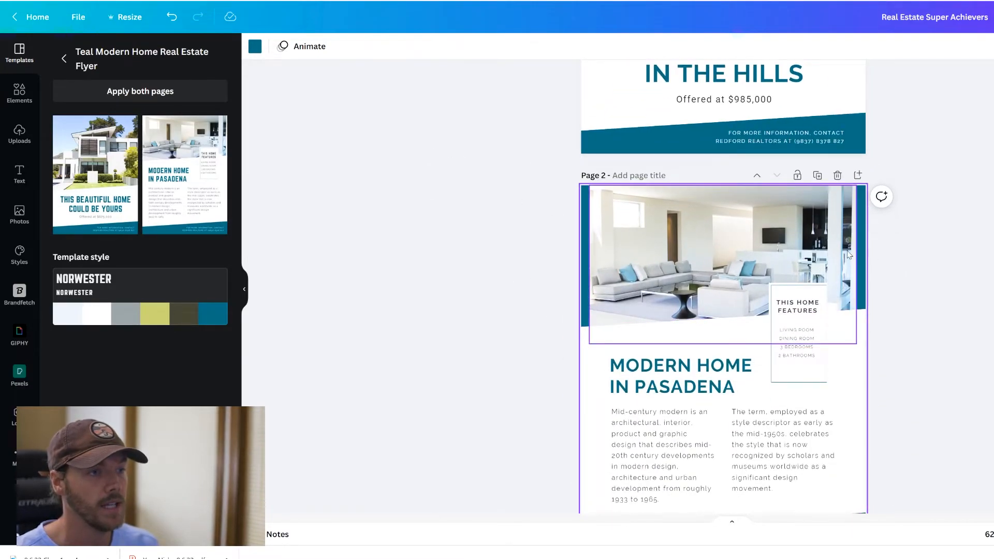
pyautogui.click(808, 224)
pyautogui.moveTo(807, 224); pyautogui.dragTo(607, 301)
pyautogui.moveTo(855, 332); pyautogui.dragTo(993, 358)
pyautogui.hotkey('ctrl', 'z')
pyautogui.hotkey('ctrl', 'z')
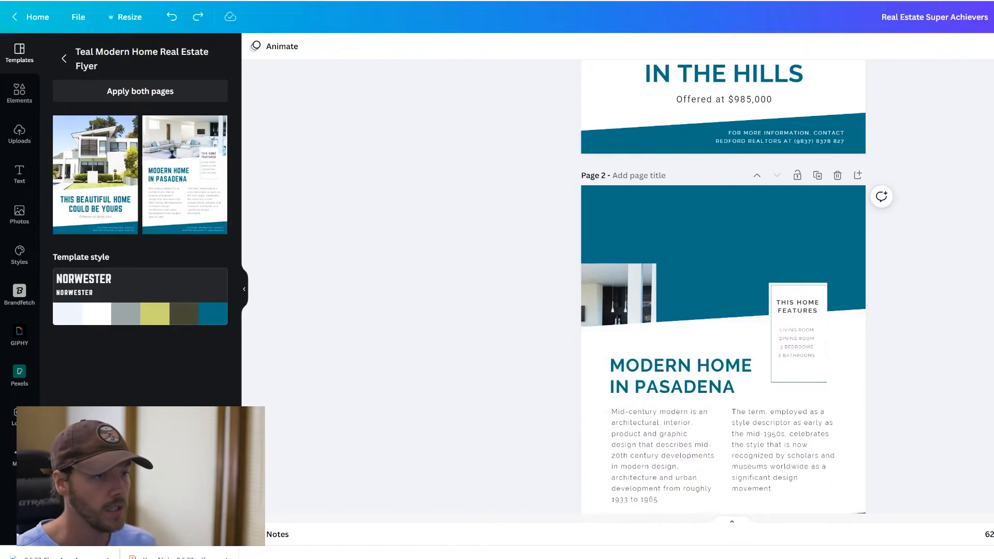
# - Recolour page 2's teal background navy and apply navy to all teal elements on every page
pyautogui.click(584, 220)
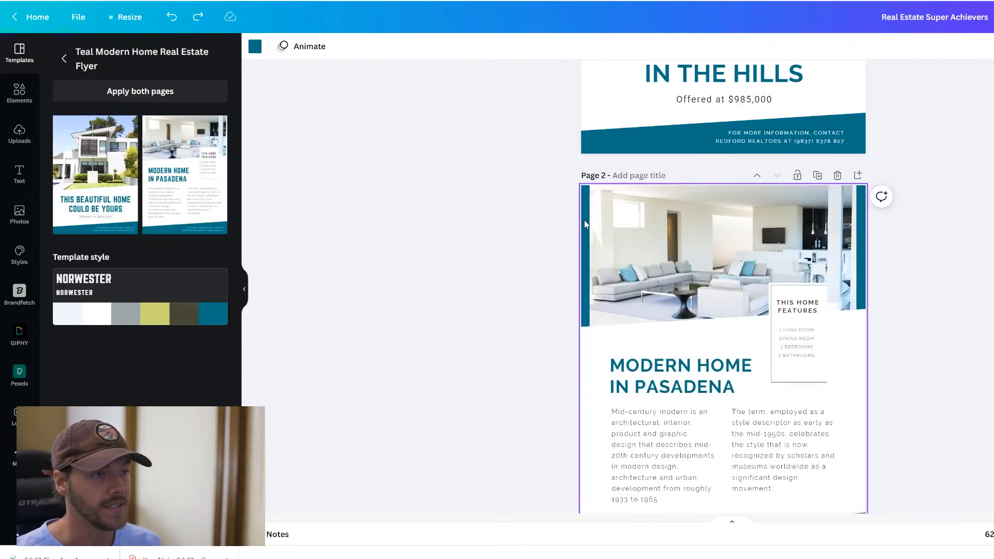
pyautogui.click(955, 253)
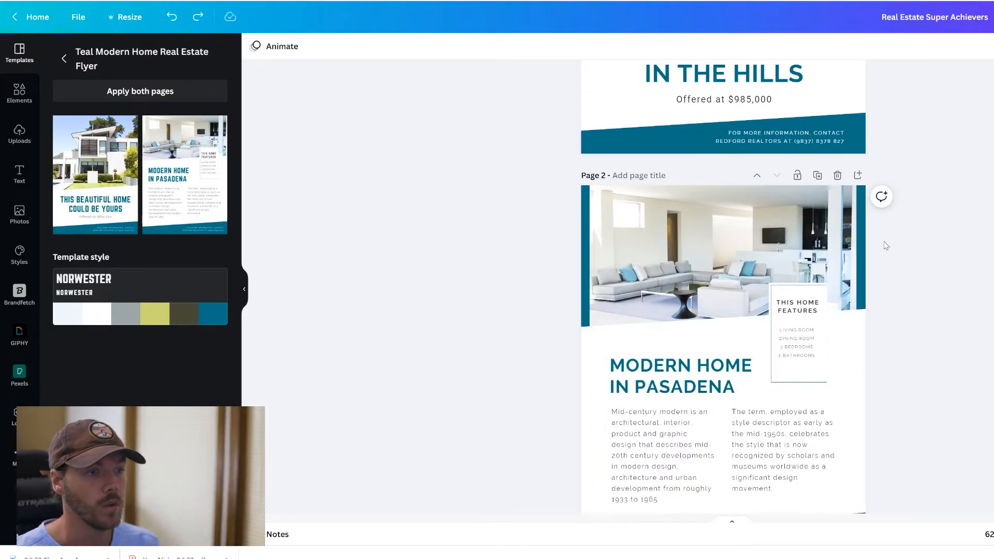
pyautogui.click(589, 221)
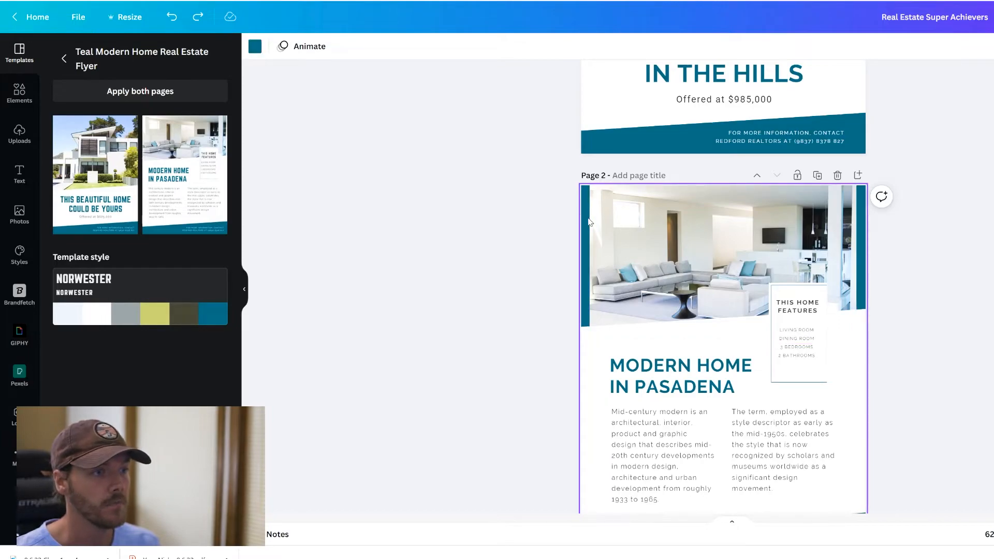
pyautogui.click(254, 48)
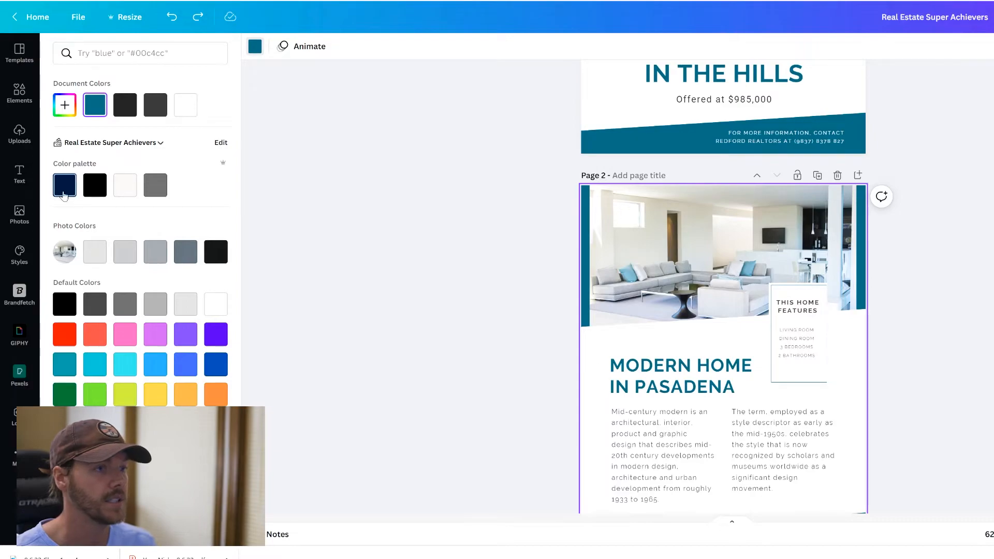
pyautogui.click(64, 189)
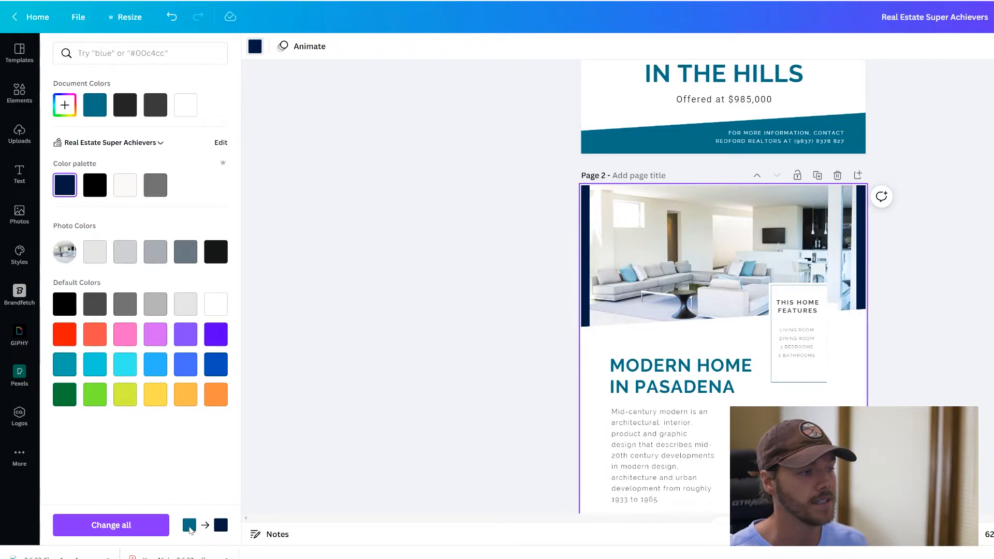
pyautogui.click(141, 525)
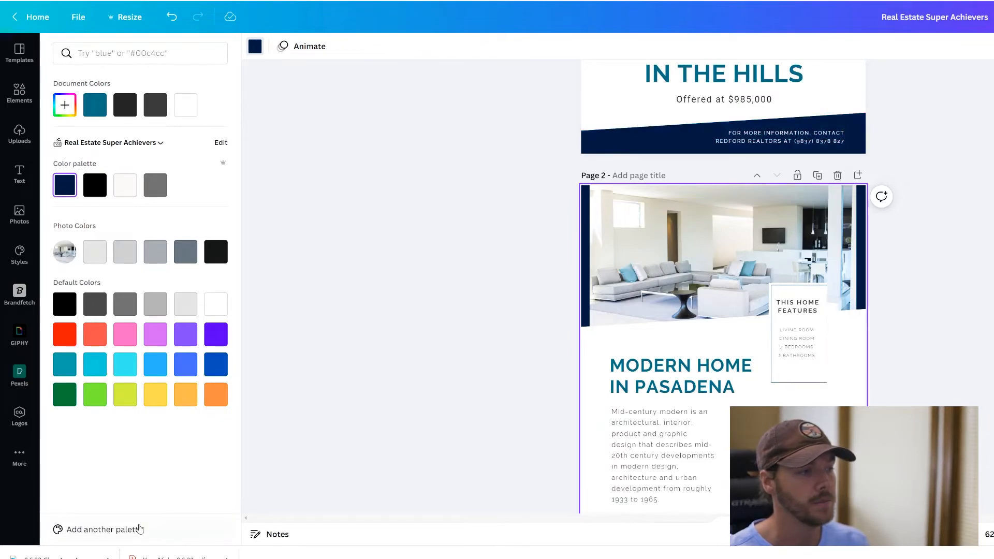
pyautogui.click(355, 345)
pyautogui.scroll(-2, 476, 345)
pyautogui.scroll(5, 508, 346)
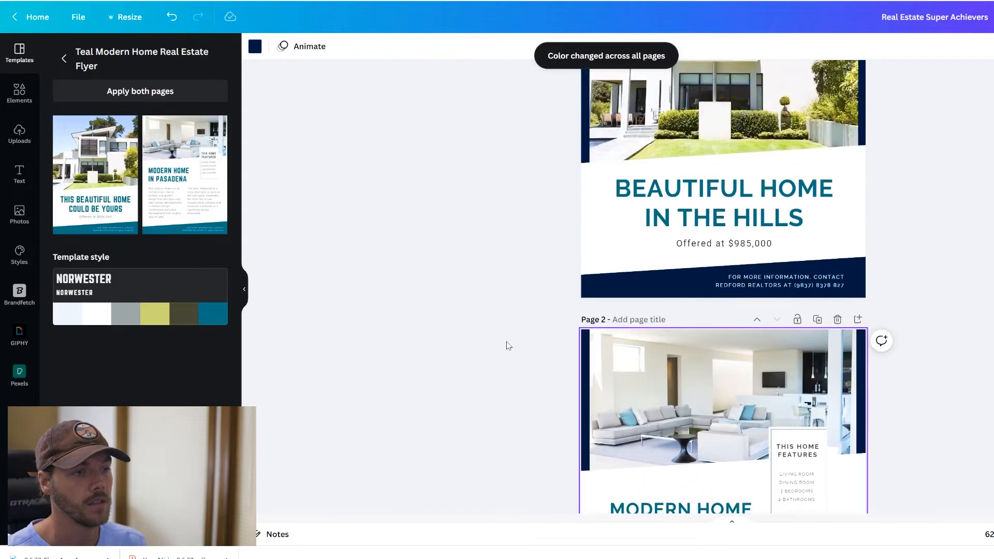
pyautogui.scroll(3, 507, 346)
# - Make the BEAUTIFUL HOME IN THE HILLS headline black and apply it to matching headings everywhere
pyautogui.click(731, 352)
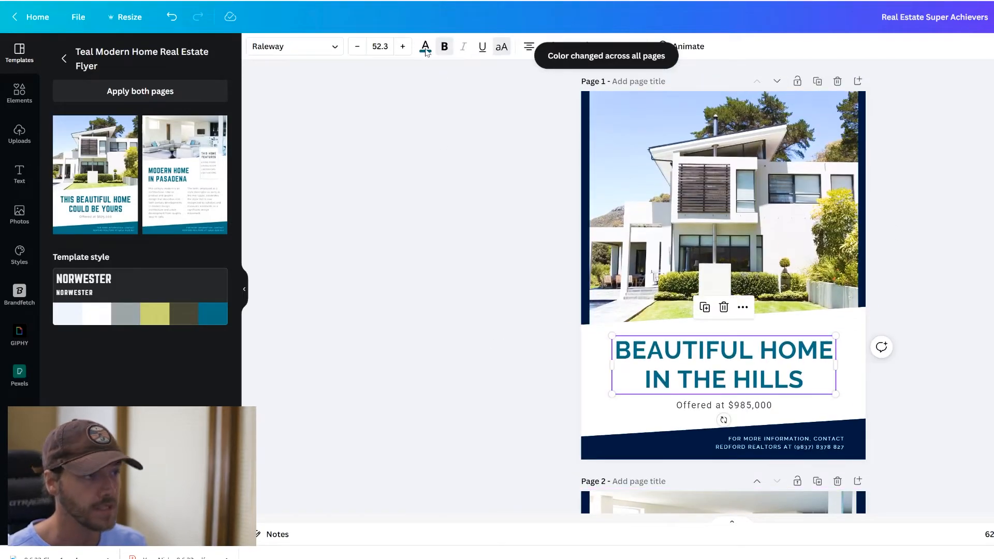
pyautogui.click(425, 51)
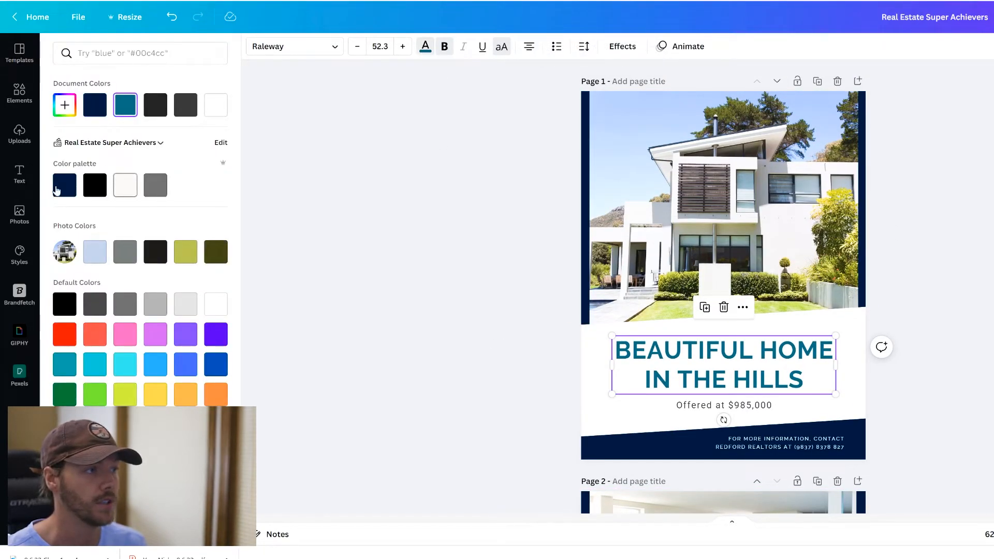
pyautogui.click(95, 185)
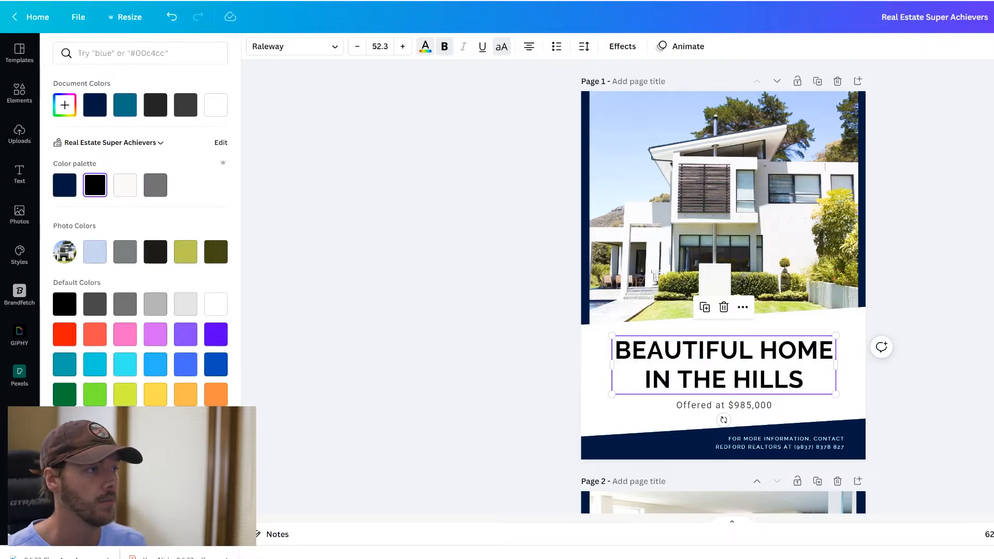
pyautogui.click(141, 525)
pyautogui.scroll(-4, 395, 326)
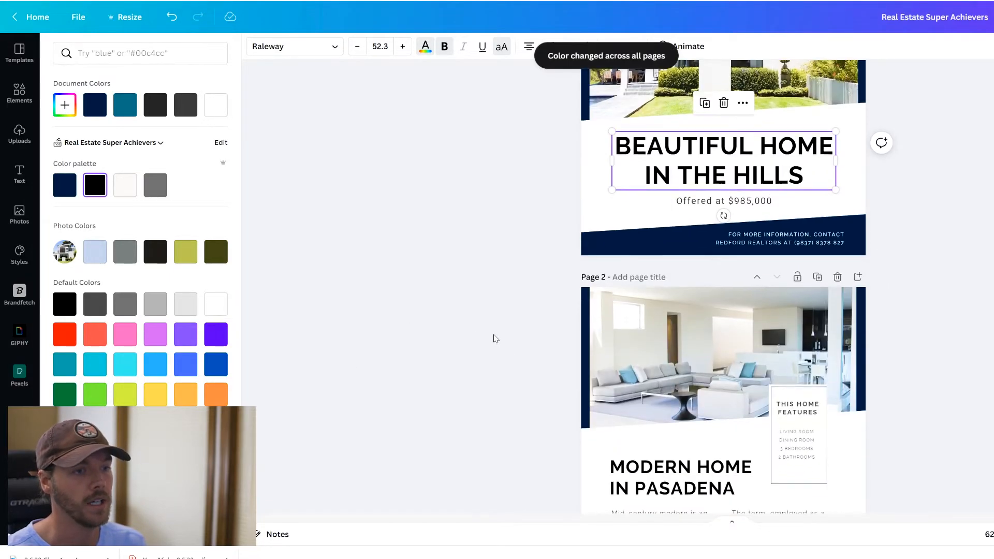
pyautogui.scroll(-3, 487, 321)
pyautogui.scroll(3, 494, 299)
pyautogui.scroll(4, 496, 301)
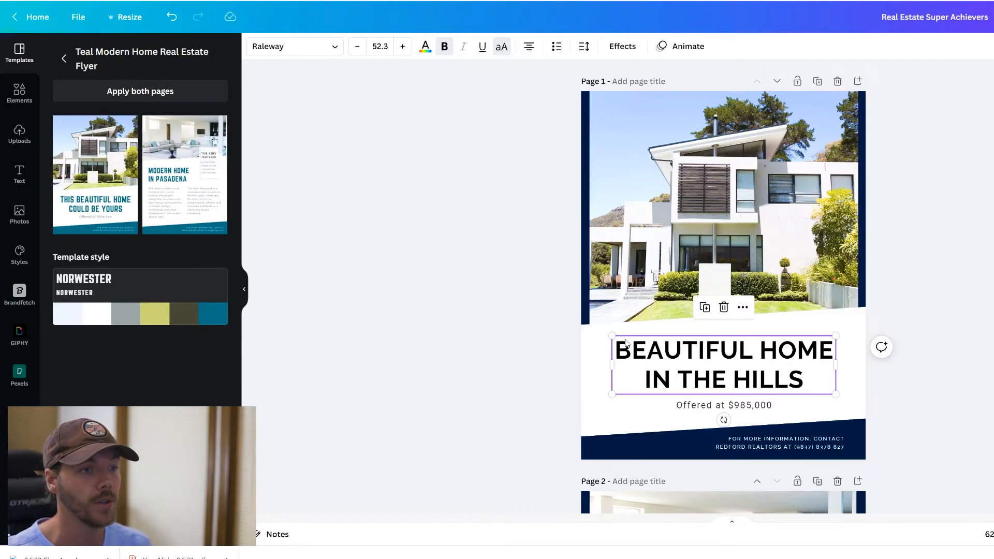
# - Try mixed case and left/right alignment on the headline, keeping it all caps and centred
pyautogui.click(739, 354)
pyautogui.click(490, 346)
pyautogui.click(644, 354)
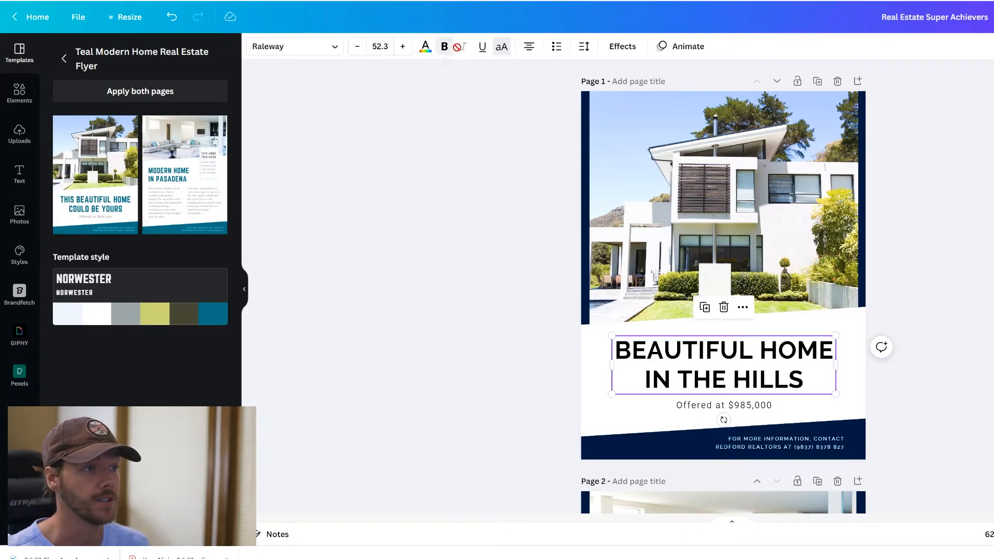
pyautogui.click(501, 47)
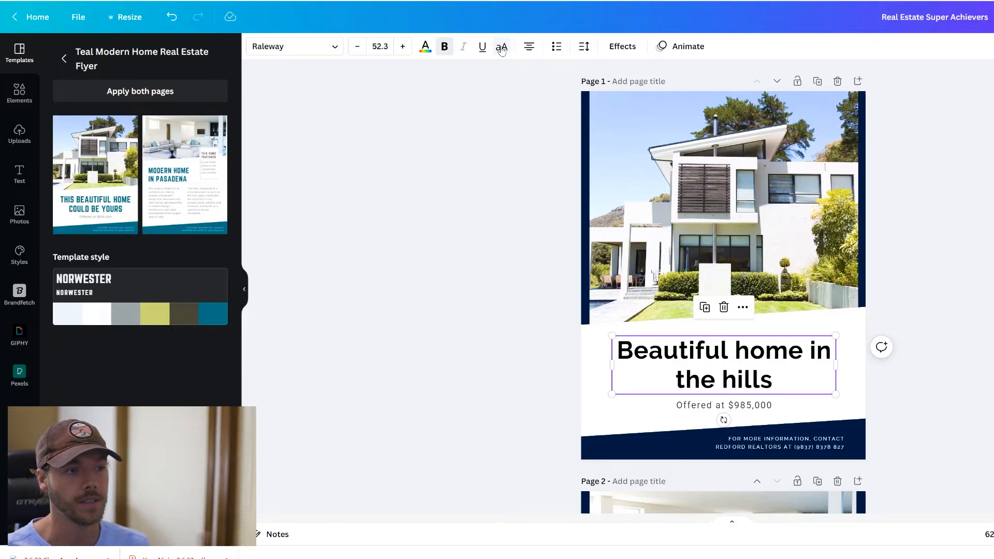
pyautogui.click(501, 48)
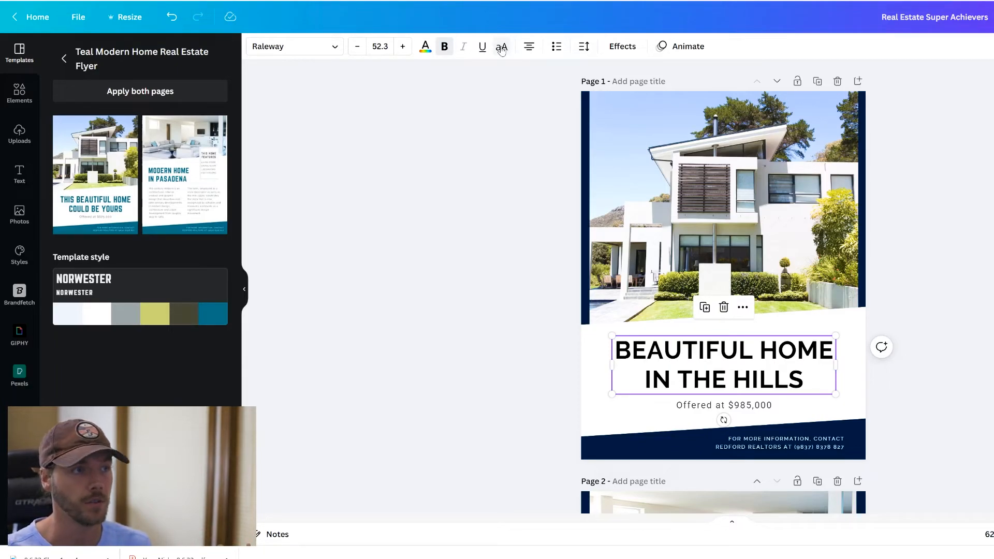
pyautogui.click(528, 48)
pyautogui.click(528, 48)
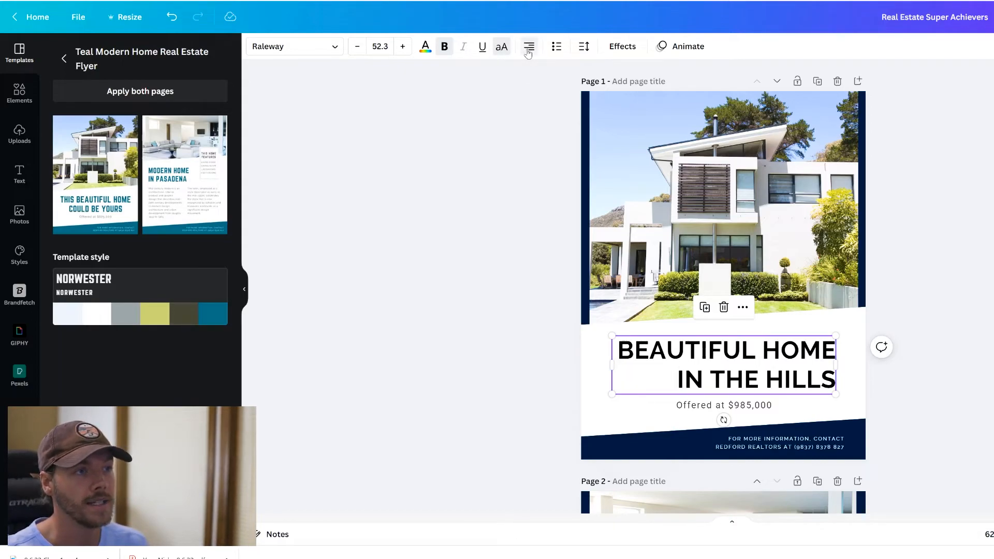
pyautogui.click(528, 47)
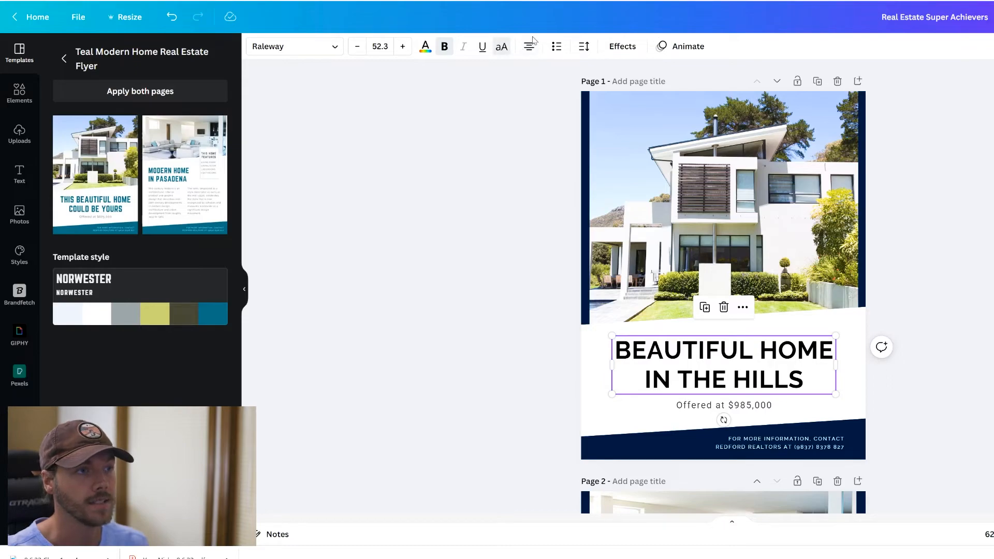
# - Adjust the headline's letter spacing with the spacing slider
pyautogui.click(585, 46)
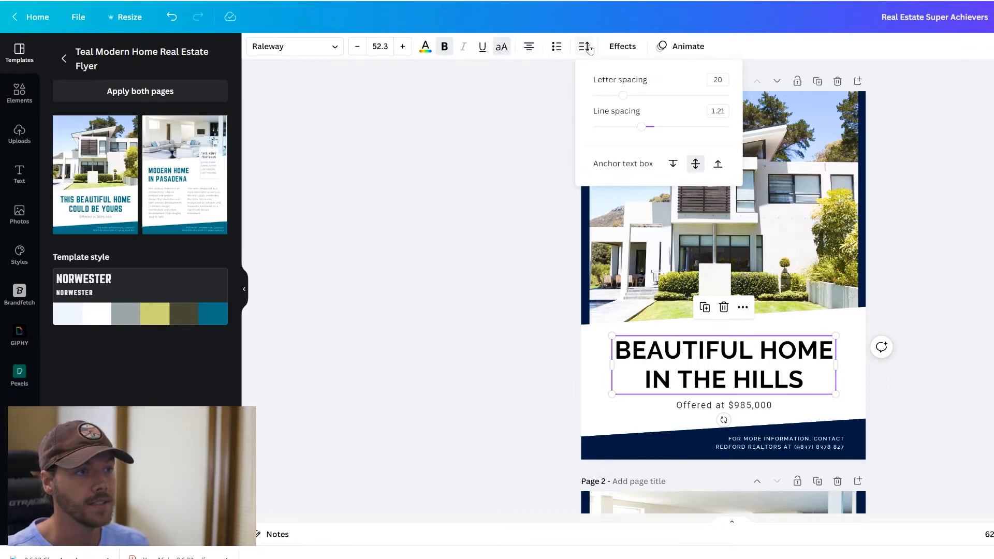
pyautogui.moveTo(627, 100)
pyautogui.mouseDown()
pyautogui.moveTo(684, 101)
pyautogui.moveTo(617, 103)
pyautogui.mouseUp()
pyautogui.click(988, 130)
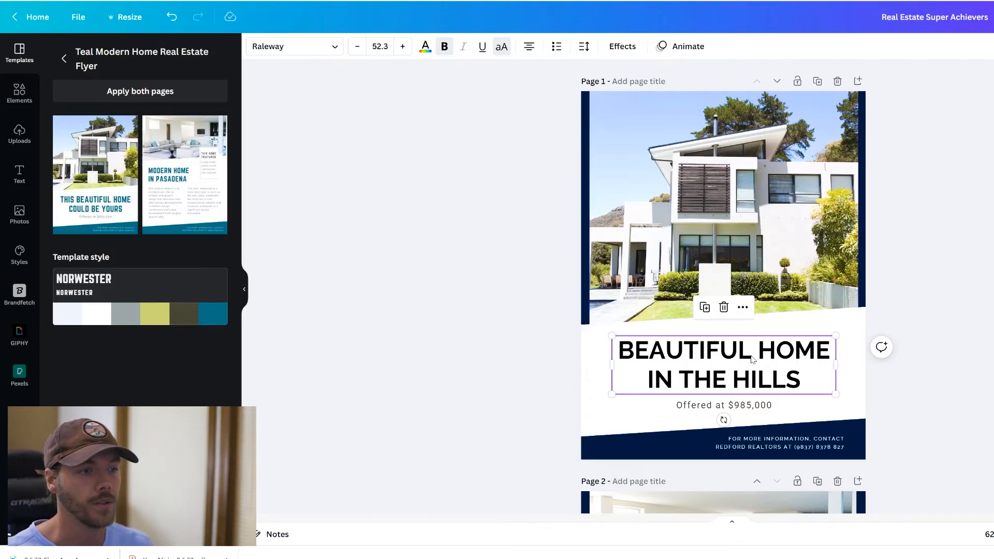
pyautogui.hotkey('ctrl', 'd')
pyautogui.moveTo(767, 362); pyautogui.dragTo(773, 407)
pyautogui.click(838, 361)
pyautogui.click(805, 357)
pyautogui.click(800, 414)
pyautogui.doubleClick(801, 373)
pyautogui.moveTo(802, 373); pyautogui.dragTo(647, 374)
pyautogui.press('BackSpace')
pyautogui.click(685, 404)
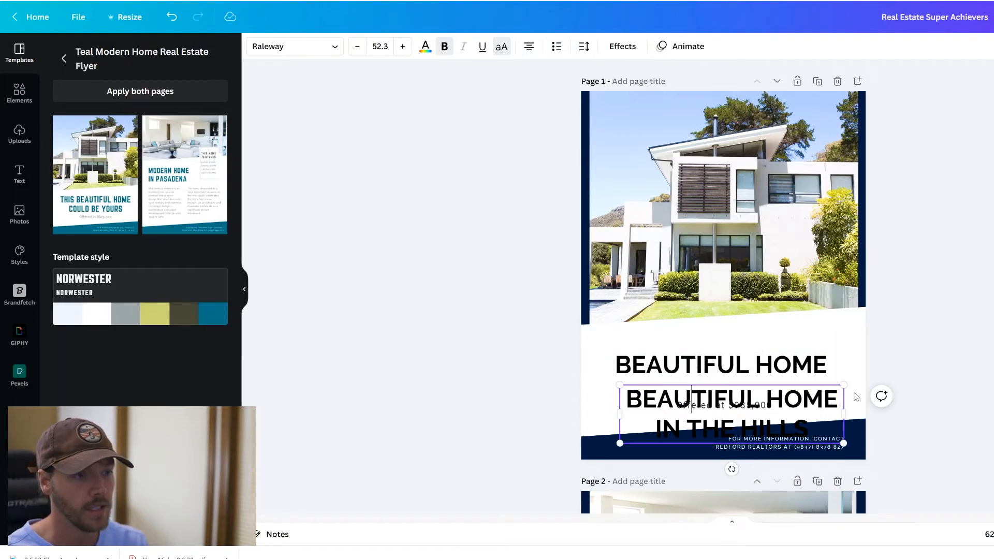
pyautogui.moveTo(840, 401); pyautogui.dragTo(617, 397)
pyautogui.press('BackSpace')
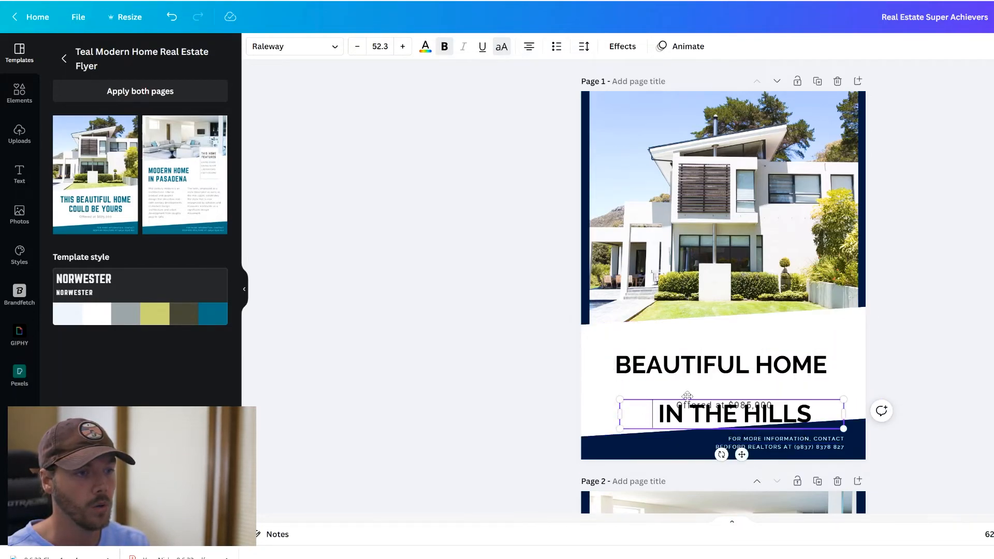
pyautogui.press('BackSpace')
pyautogui.click(982, 342)
pyautogui.moveTo(703, 418); pyautogui.dragTo(696, 395)
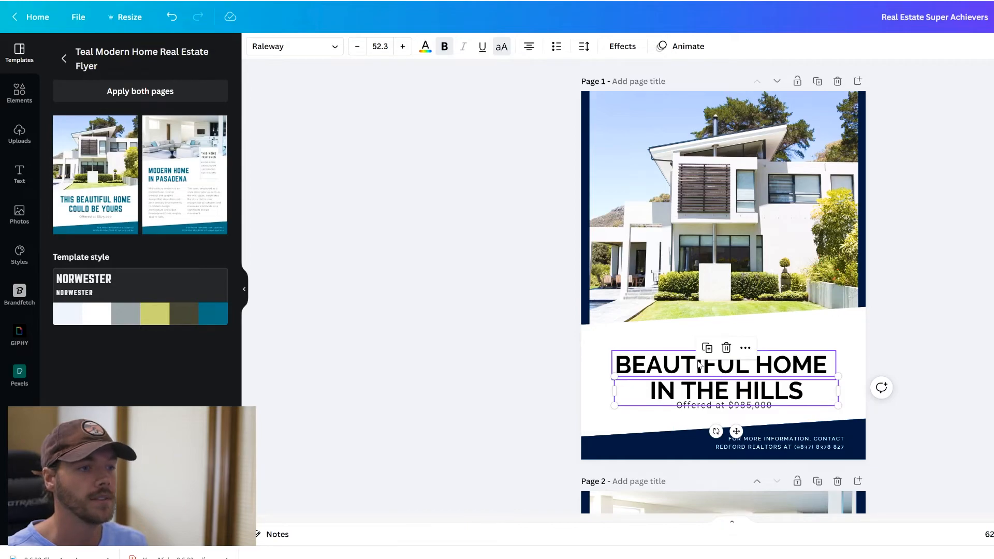
pyautogui.click(582, 47)
pyautogui.moveTo(622, 99); pyautogui.dragTo(649, 102)
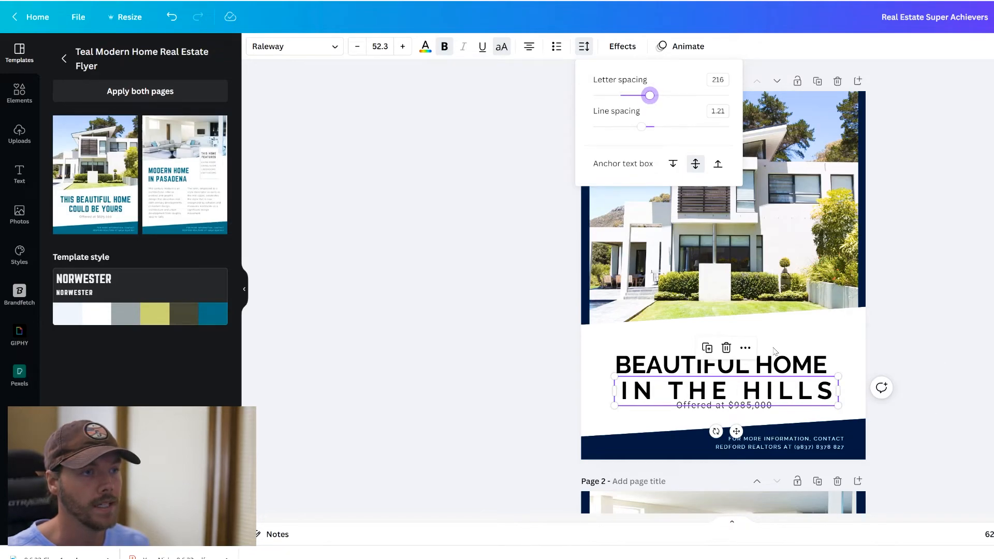
pyautogui.click(985, 344)
pyautogui.moveTo(764, 396); pyautogui.dragTo(790, 398)
pyautogui.click(984, 373)
pyautogui.click(969, 340)
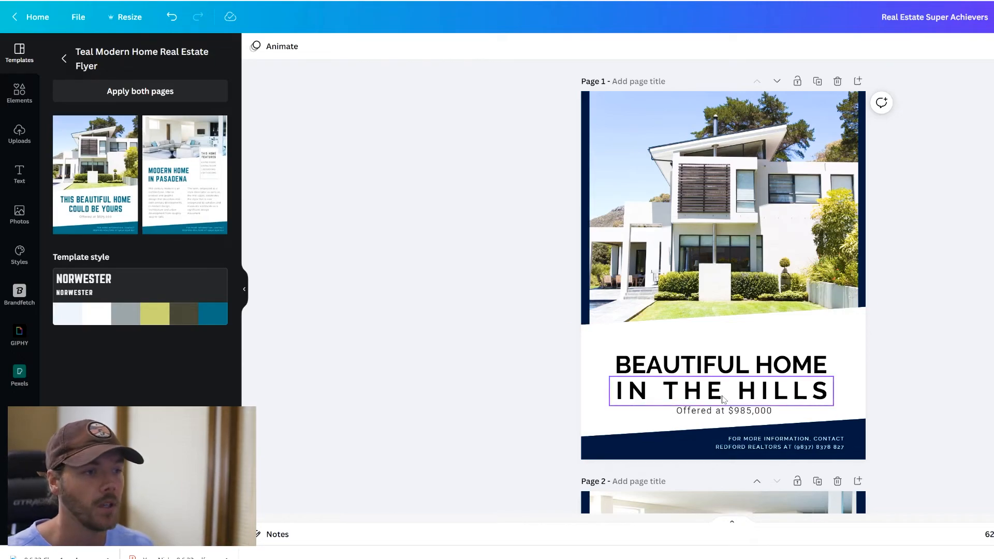
pyautogui.hotkey('ctrl', 'z')
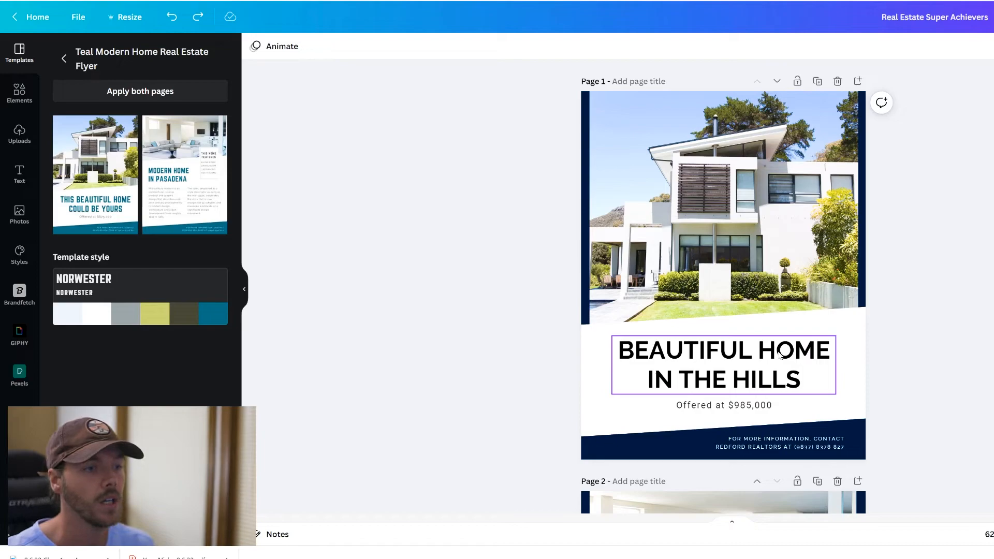
pyautogui.click(657, 362)
pyautogui.click(622, 47)
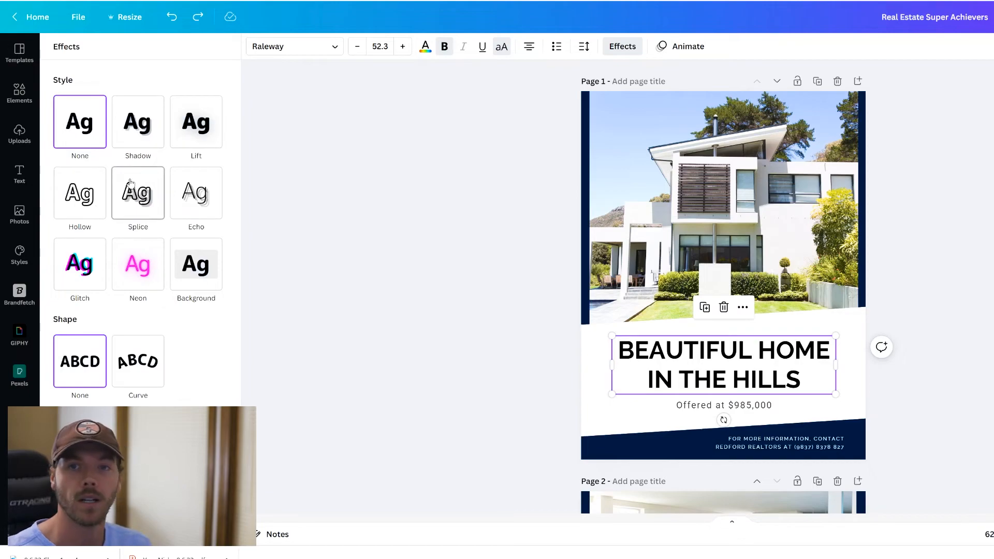
pyautogui.click(89, 193)
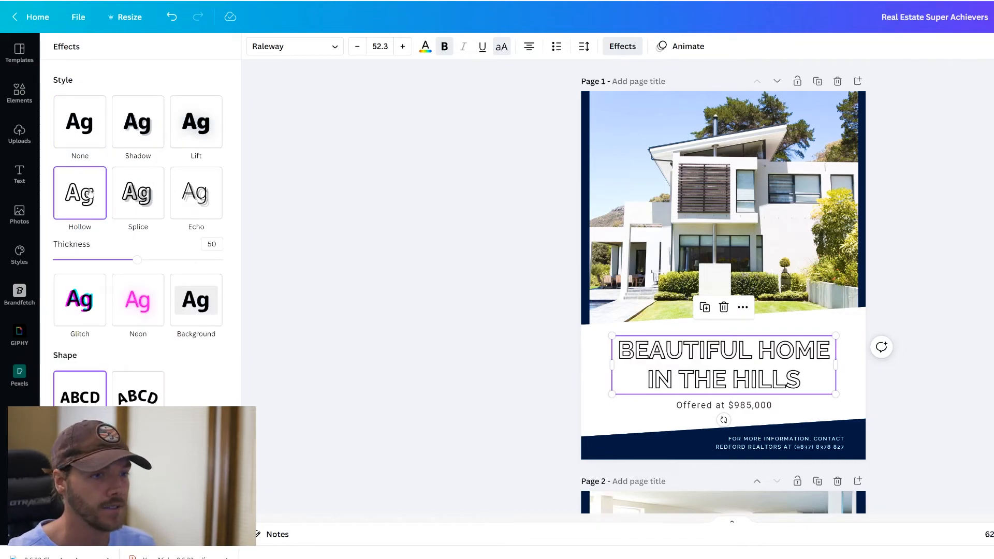
pyautogui.click(79, 136)
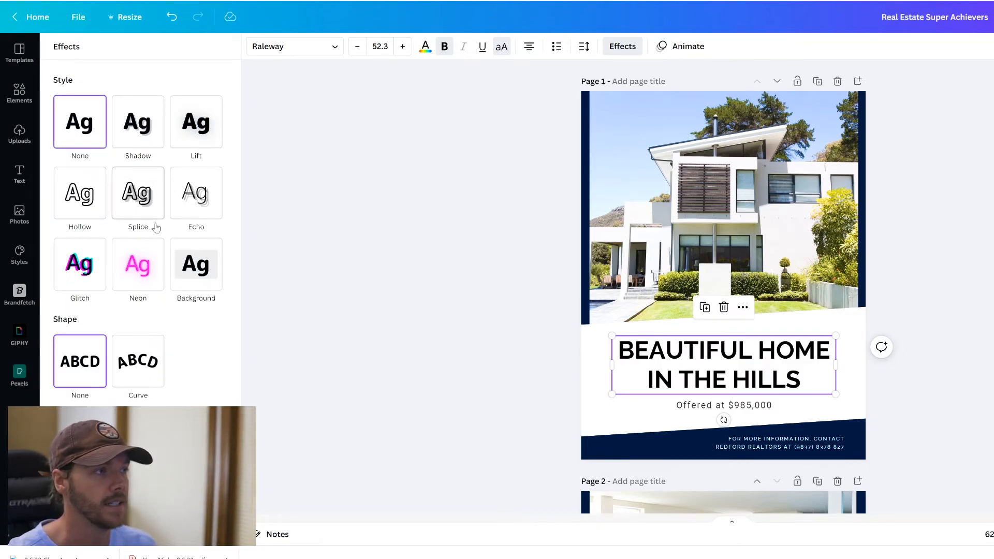
pyautogui.click(139, 282)
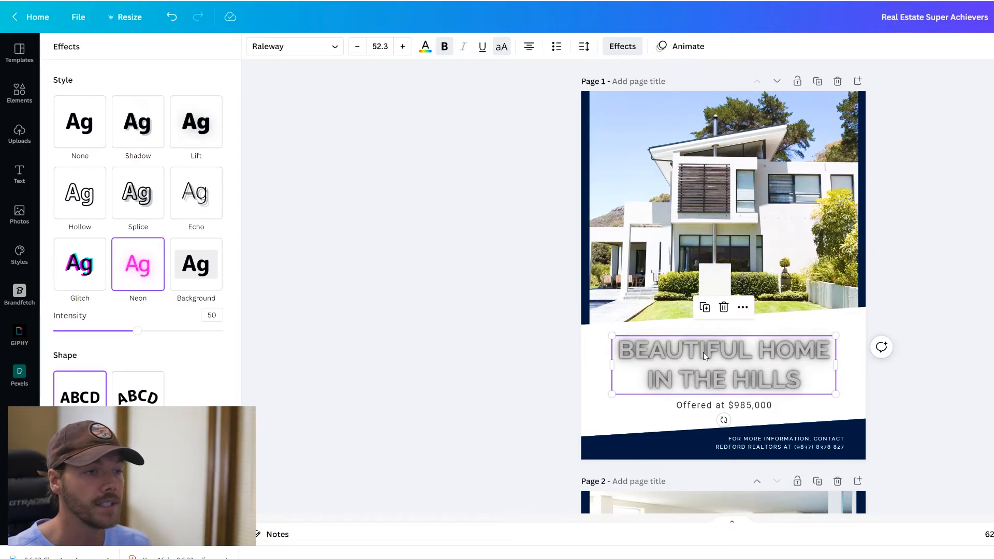
pyautogui.click(720, 366)
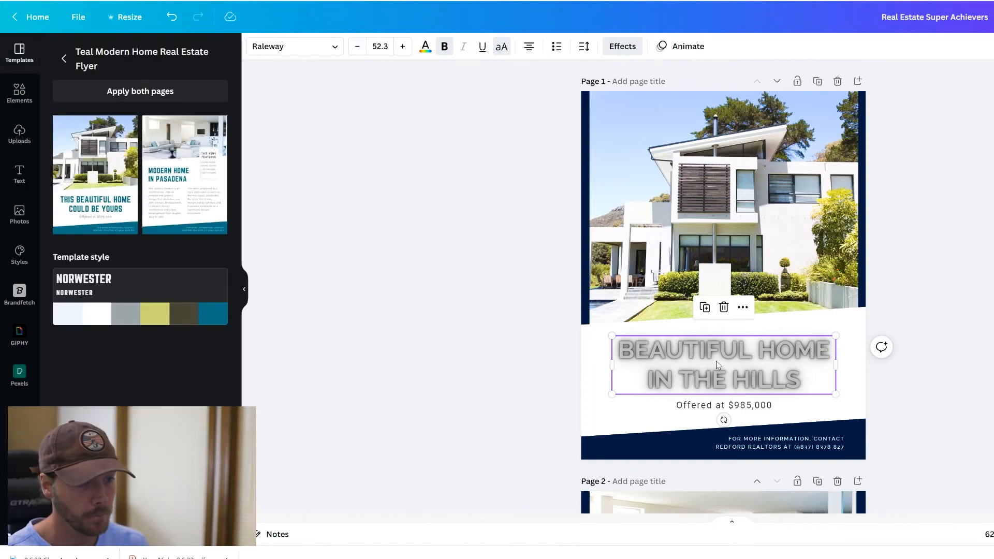
pyautogui.click(991, 388)
pyautogui.click(755, 355)
pyautogui.hotkey('ctrl', 'd')
pyautogui.moveTo(748, 369); pyautogui.dragTo(746, 364)
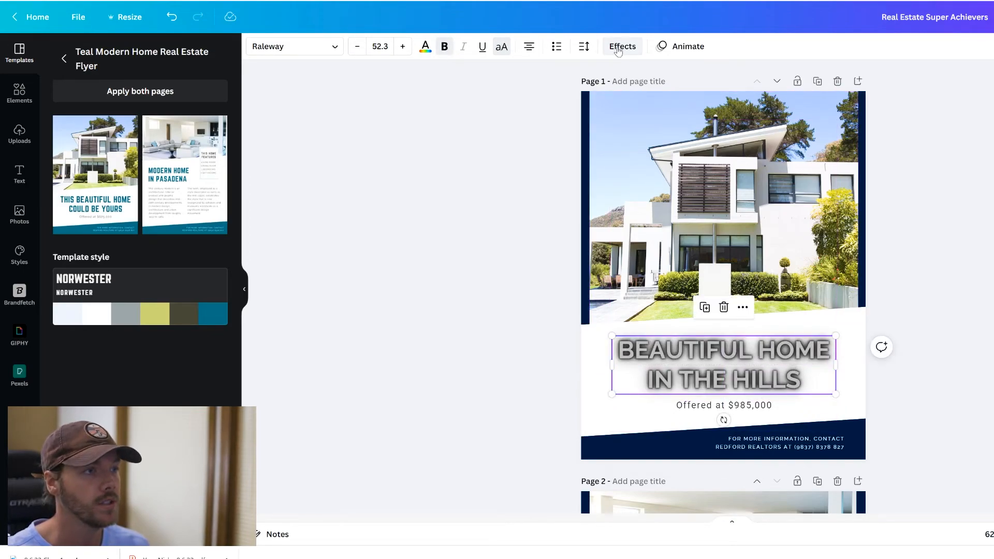
pyautogui.click(618, 47)
pyautogui.click(82, 118)
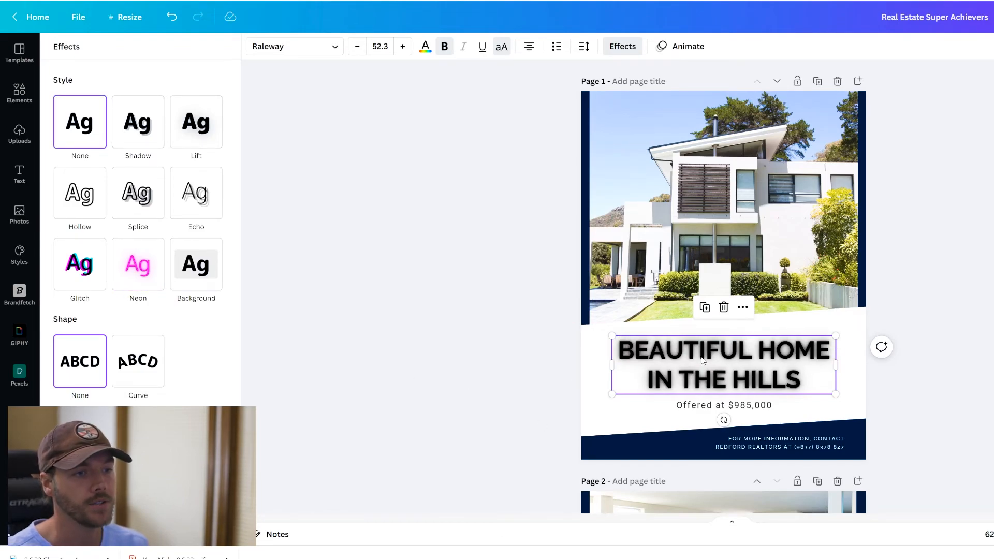
pyautogui.click(425, 46)
pyautogui.click(124, 106)
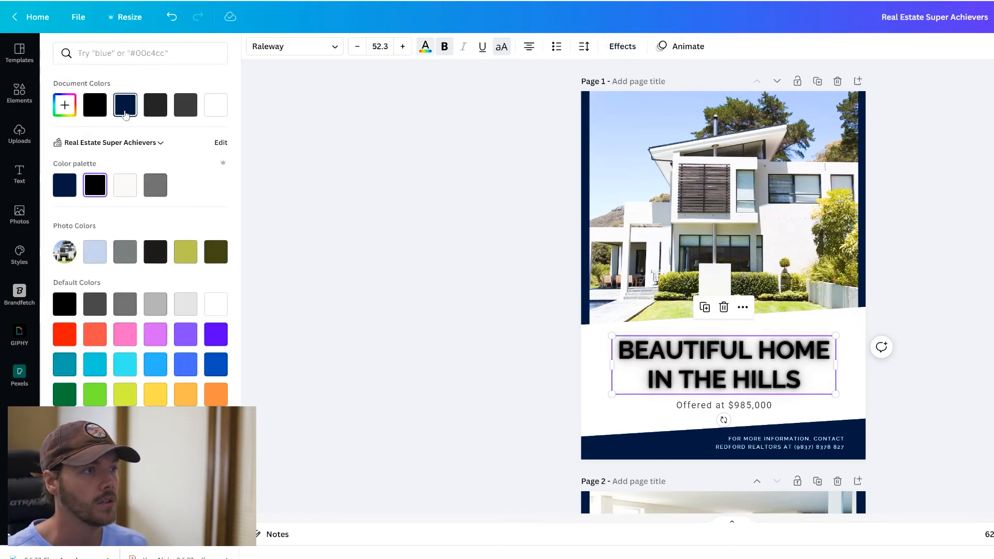
pyautogui.click(215, 105)
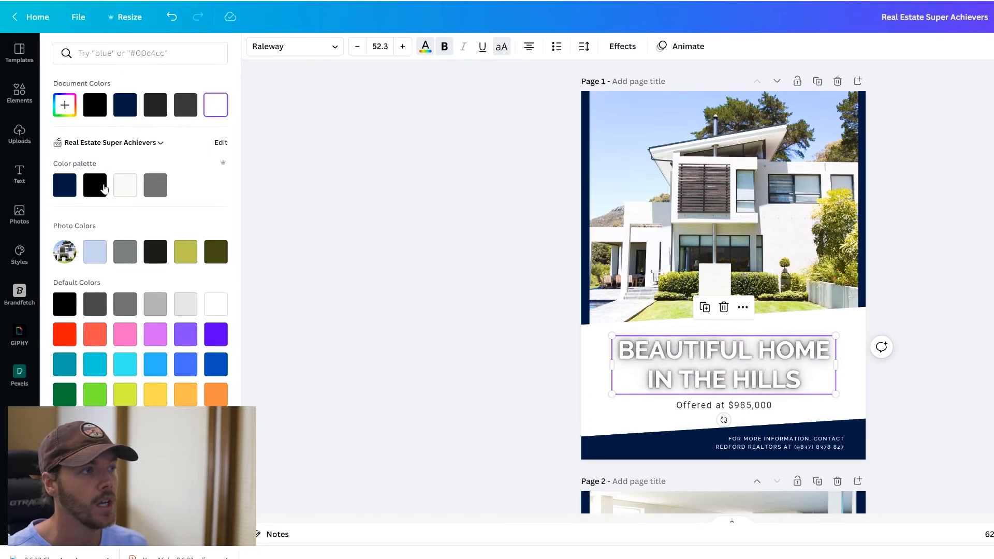
pyautogui.click(417, 296)
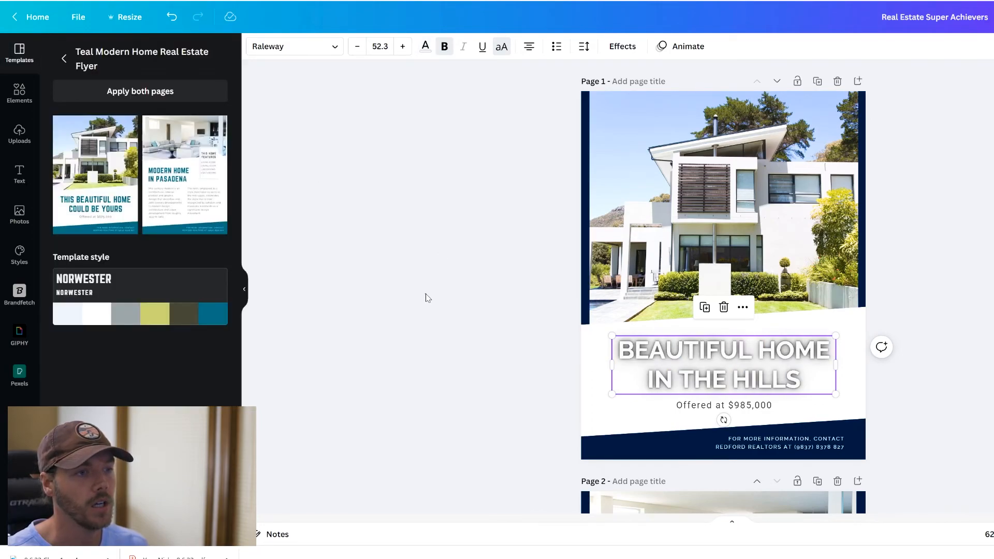
pyautogui.click(700, 346)
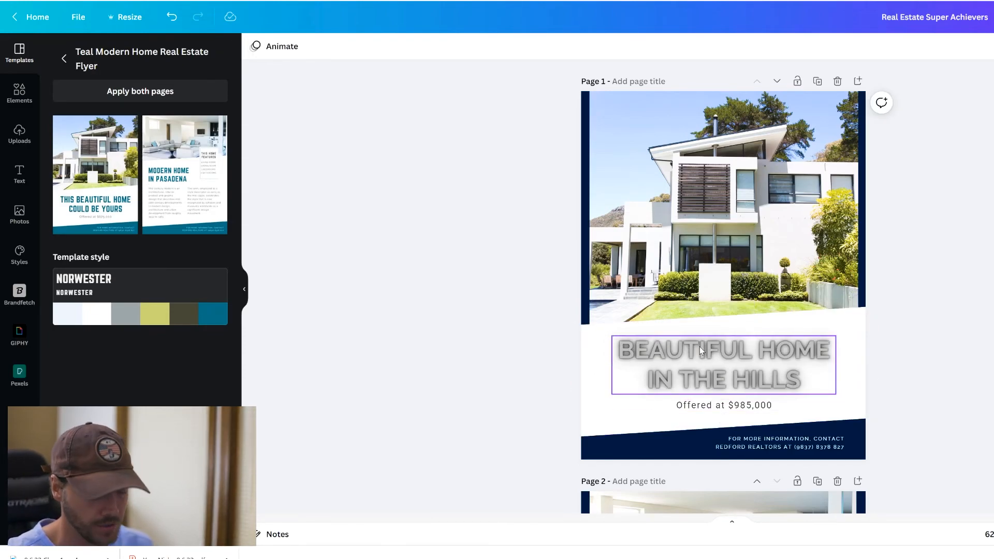
pyautogui.click(623, 46)
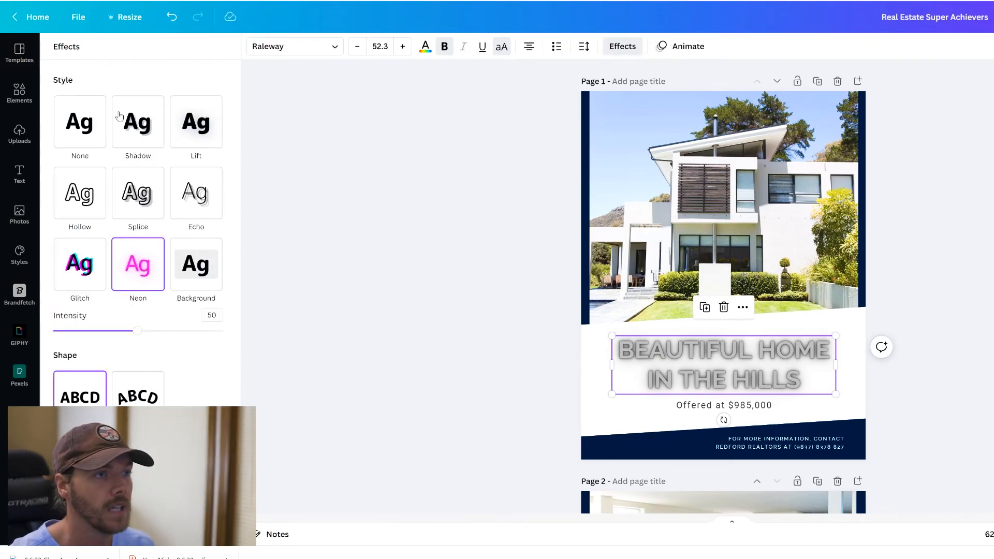
pyautogui.click(82, 125)
pyautogui.press('Escape')
pyautogui.click(490, 280)
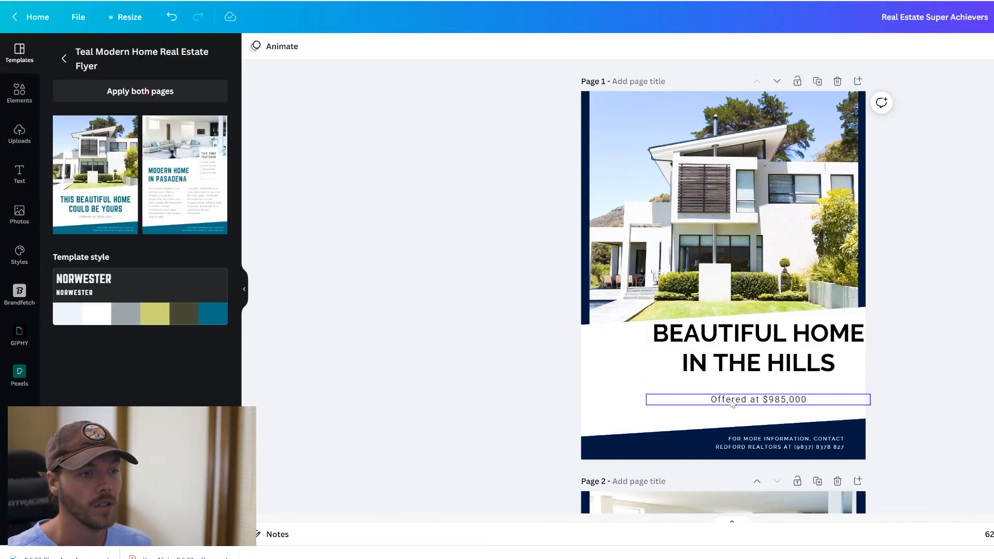
# - Centre-align the headline and price line together and move them to the page centre
pyautogui.moveTo(730, 401); pyautogui.dragTo(627, 395)
pyautogui.moveTo(725, 349); pyautogui.dragTo(810, 348)
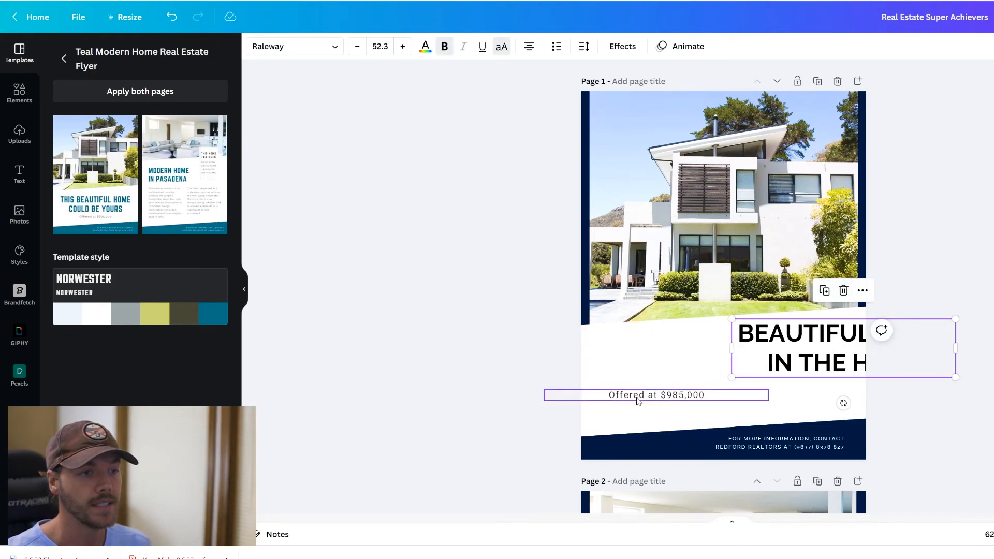
pyautogui.moveTo(811, 355); pyautogui.dragTo(695, 357)
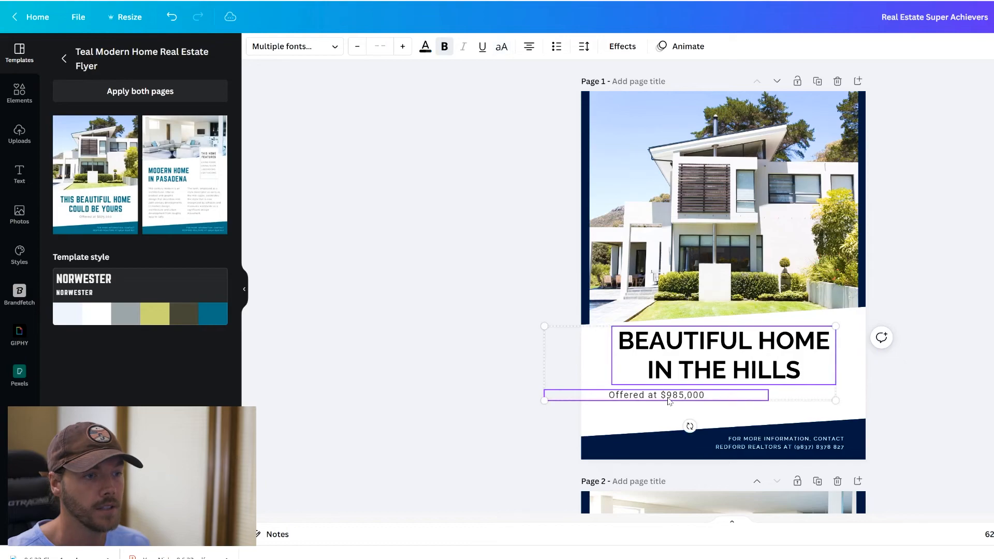
pyautogui.keyDown('shift'); pyautogui.click(677, 398); pyautogui.keyUp('shift')
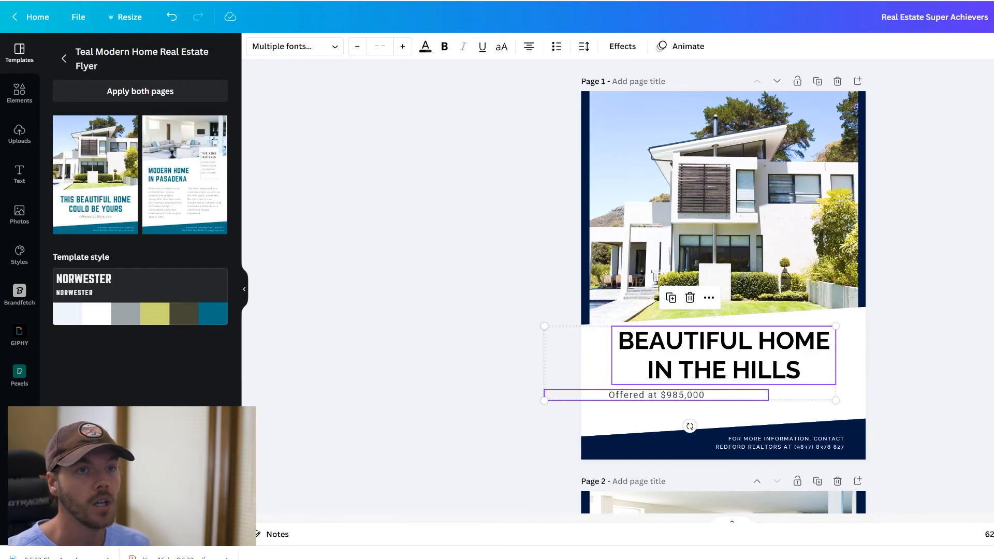
pyautogui.click(993, 47)
pyautogui.click(993, 149)
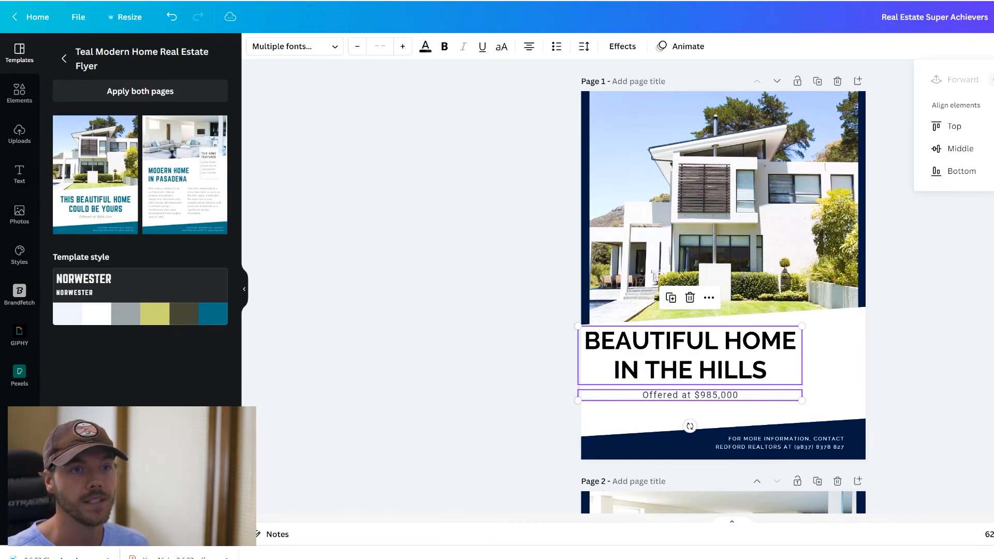
pyautogui.moveTo(687, 359); pyautogui.dragTo(720, 359)
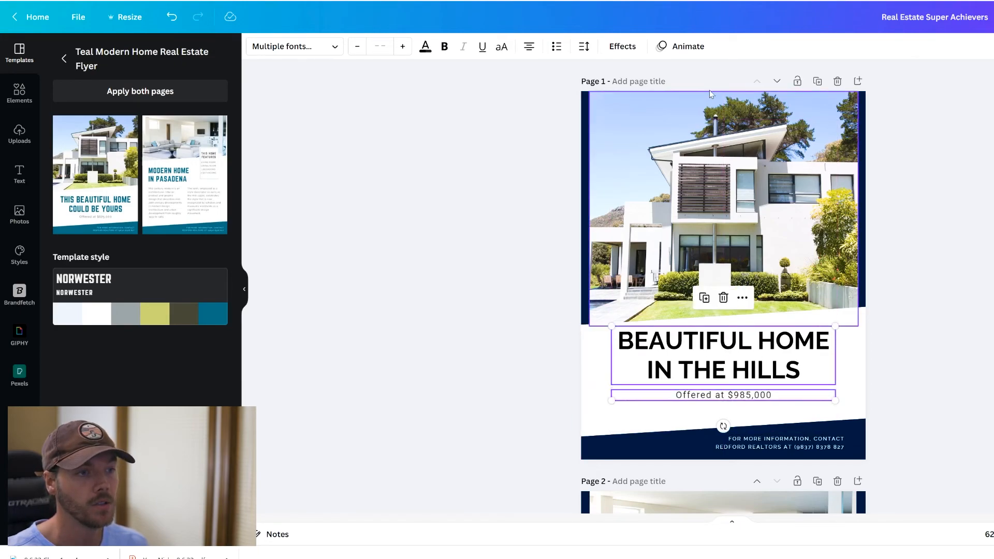
pyautogui.moveTo(729, 364)
pyautogui.mouseDown()
pyautogui.moveTo(770, 362)
pyautogui.moveTo(718, 362)
pyautogui.mouseUp()
# - Leave the flyer for the Canva home page and dismiss the design-type list
pyautogui.click(593, 337)
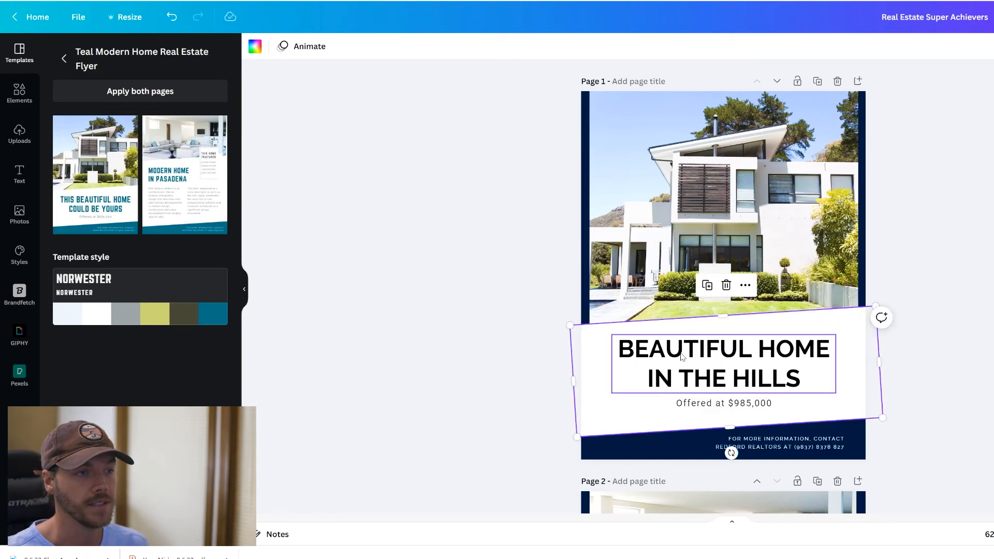
pyautogui.click(930, 332)
pyautogui.scroll(-3, 930, 333)
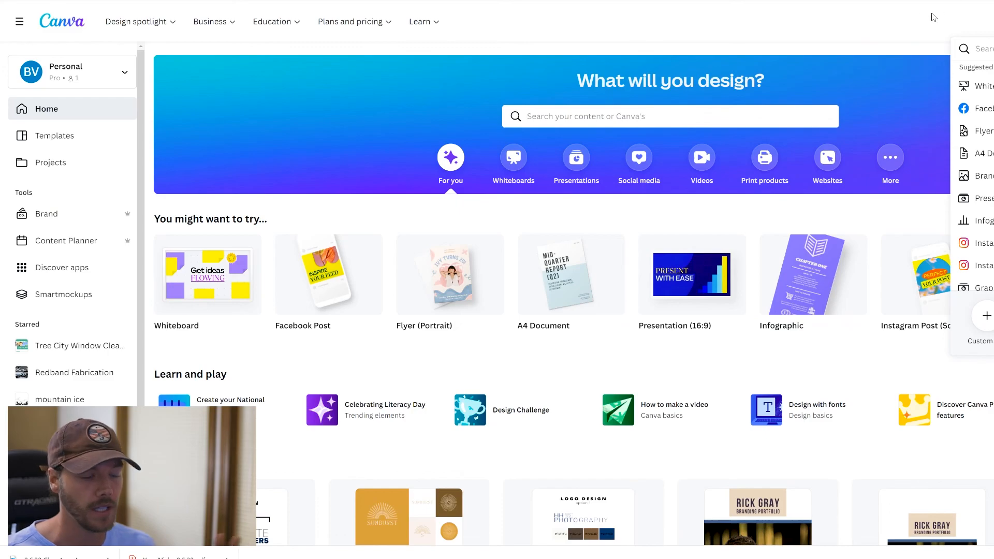
pyautogui.click(922, 18)
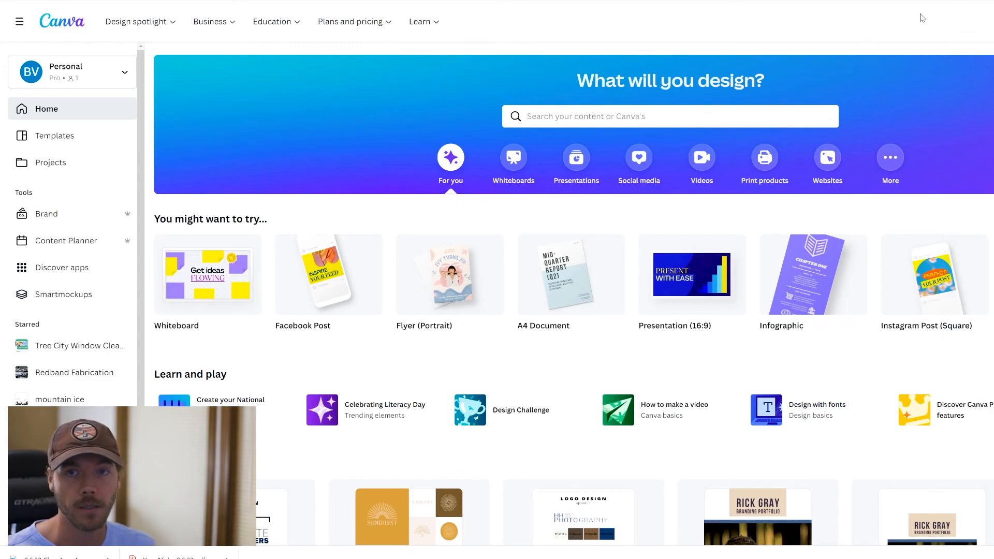